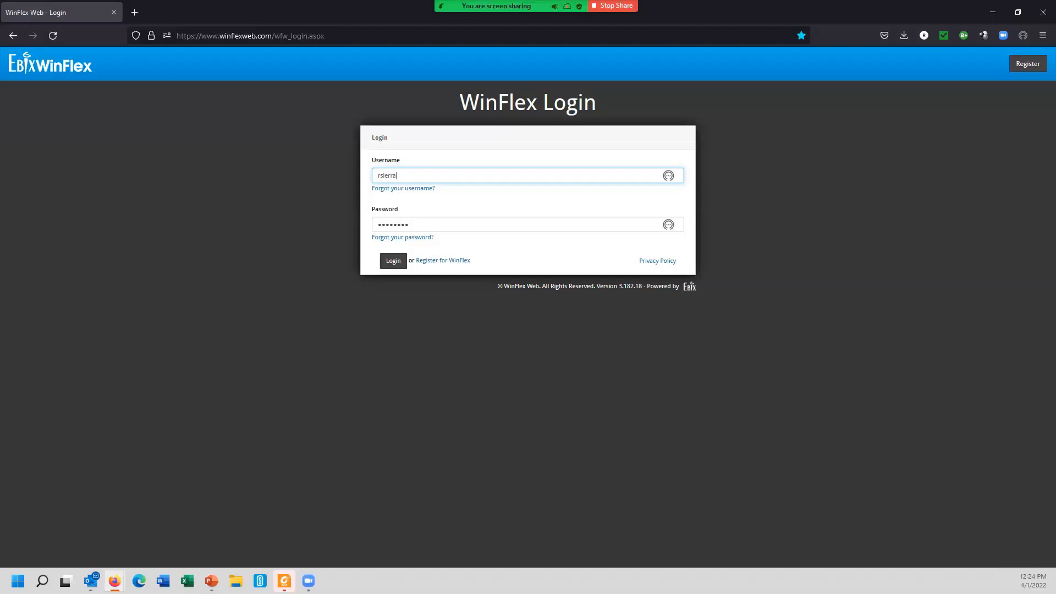
Open the new user registration form and choose Global America Financial Brokerage LLC as the company name
click(443, 260)
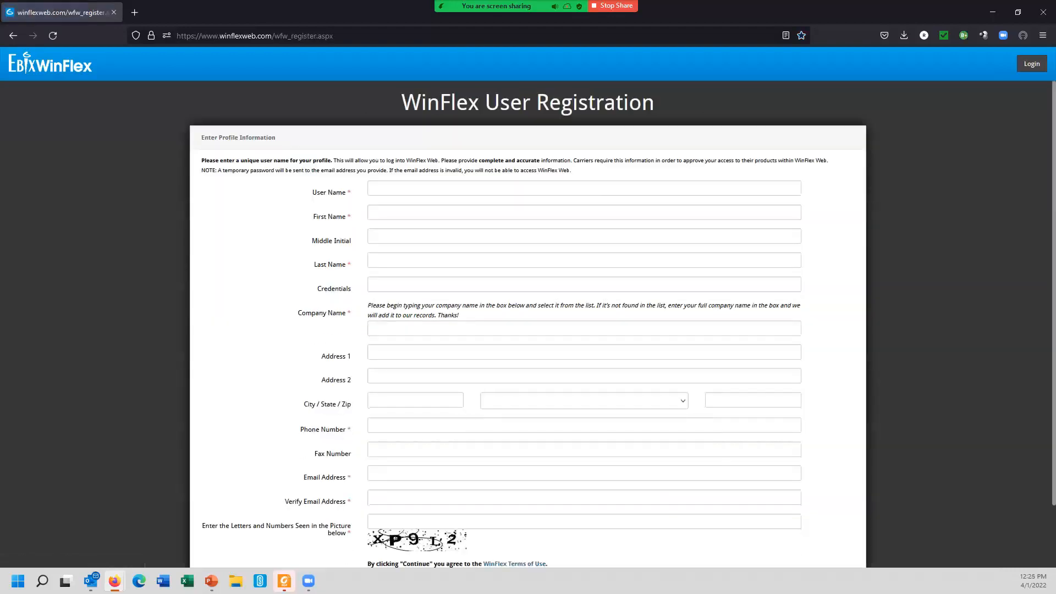
click(440, 328)
text(glo)
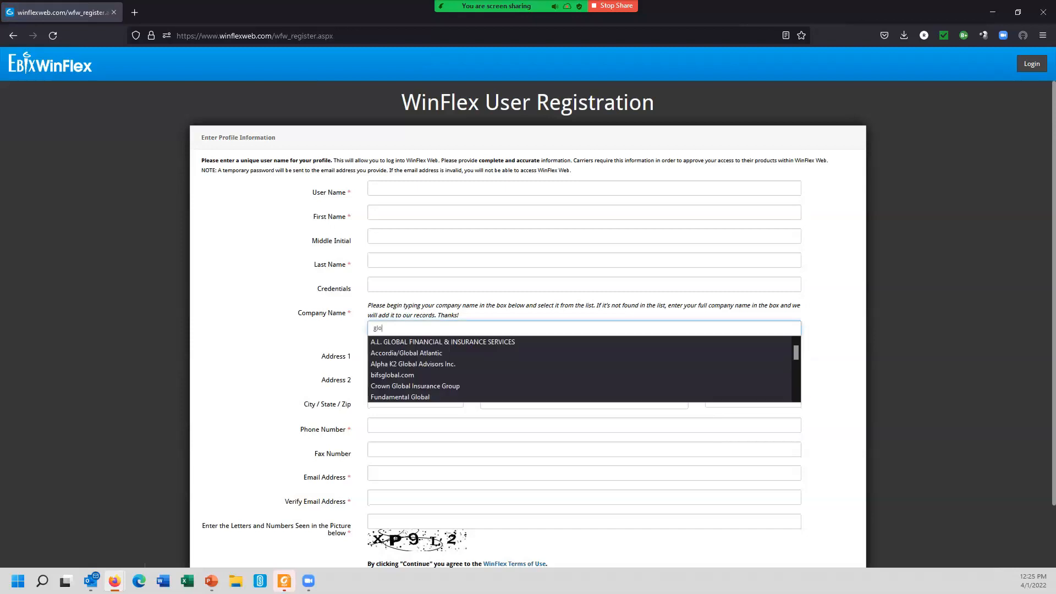
text(bal fi)
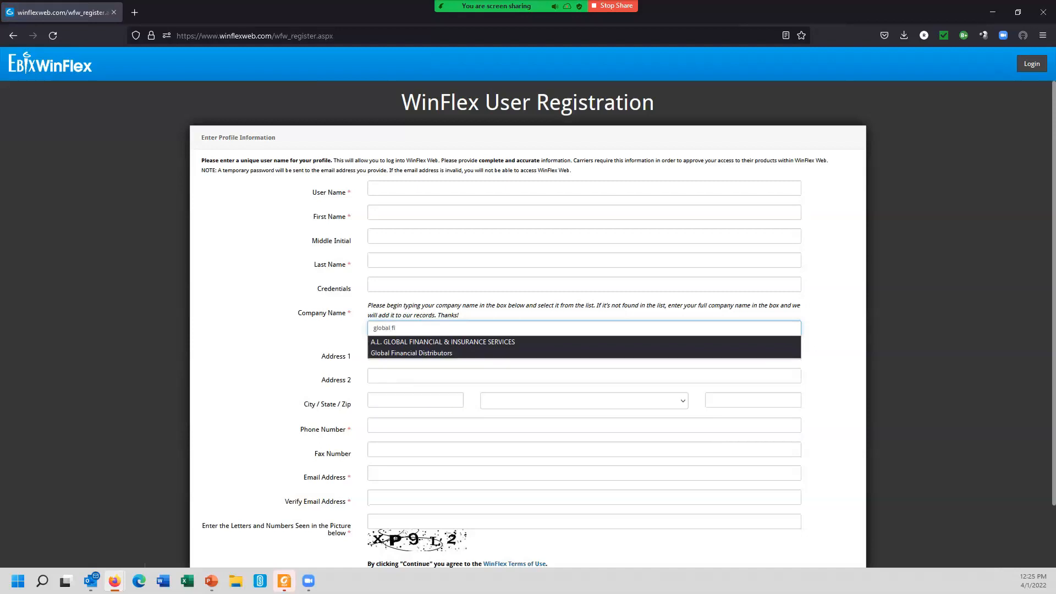
text(nancial a)
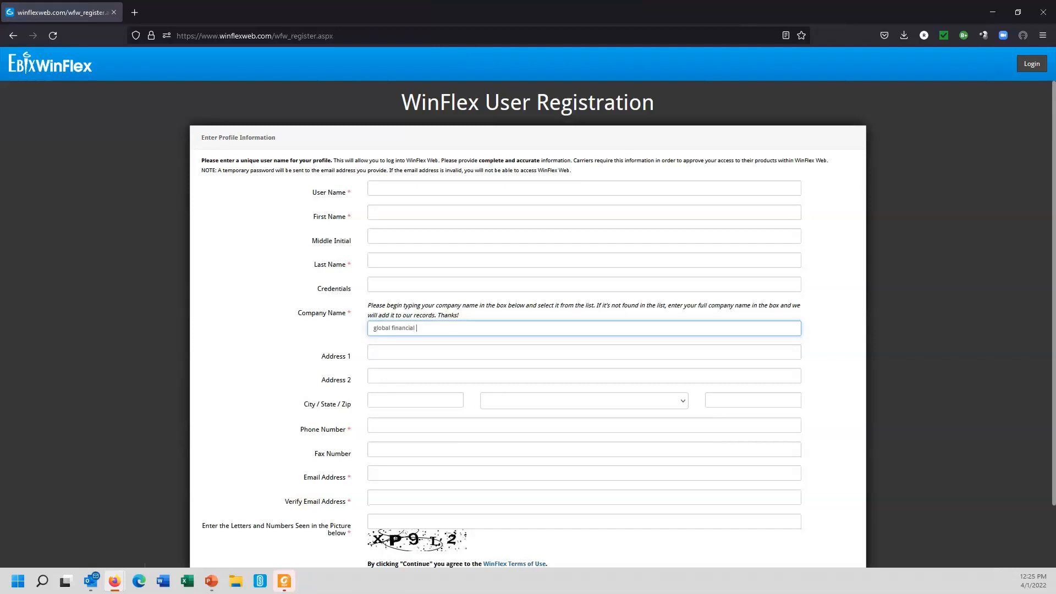
key(BackSpace)
key(BackSpace)
key(BackSpace)
key(BackSpace)
key(BackSpace)
key(BackSpace)
key(BackSpace)
key(BackSpace)
key(BackSpace)
key(BackSpace)
text(ameri)
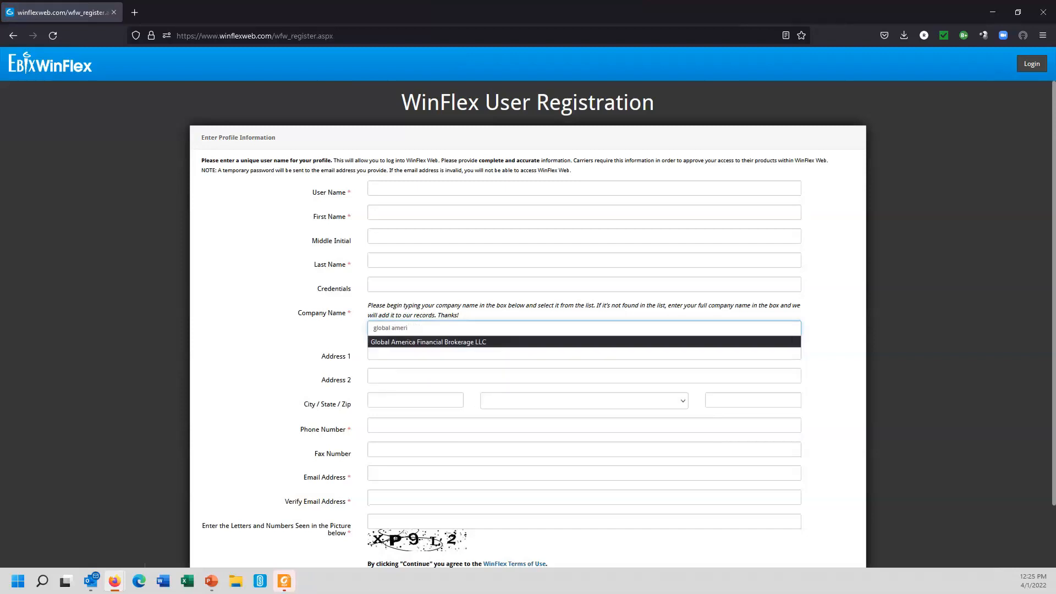
key(Return)
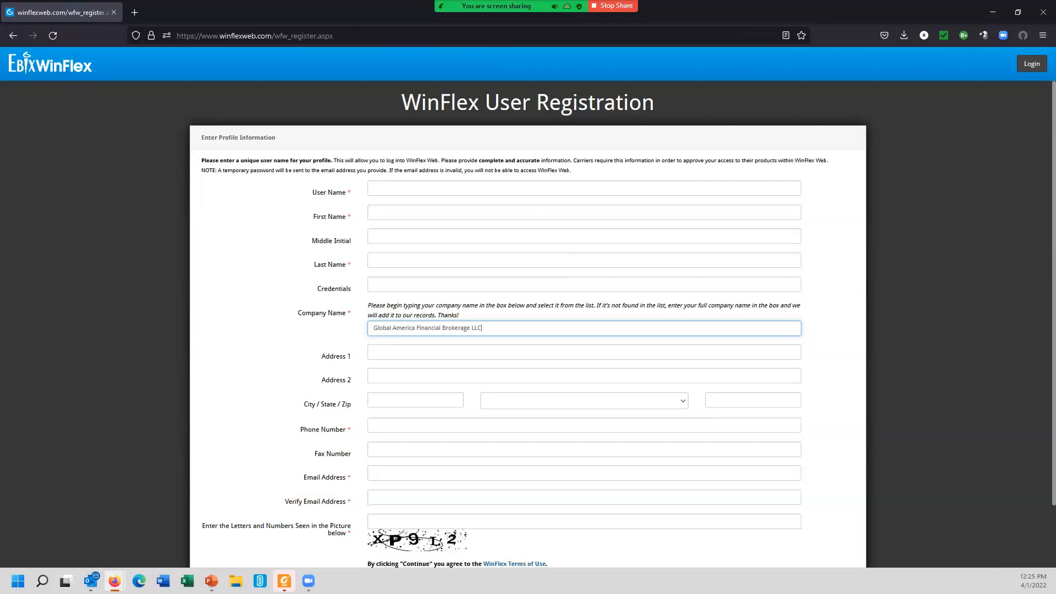
Return to the login page, sign in with the prefilled credentials and open Illustrations
click(1031, 64)
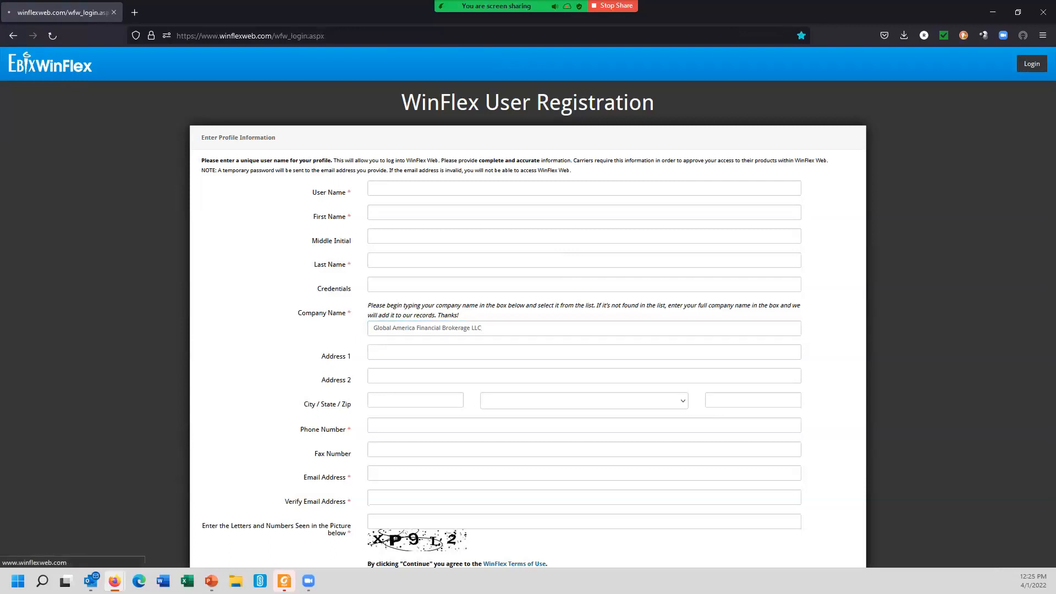
click(393, 261)
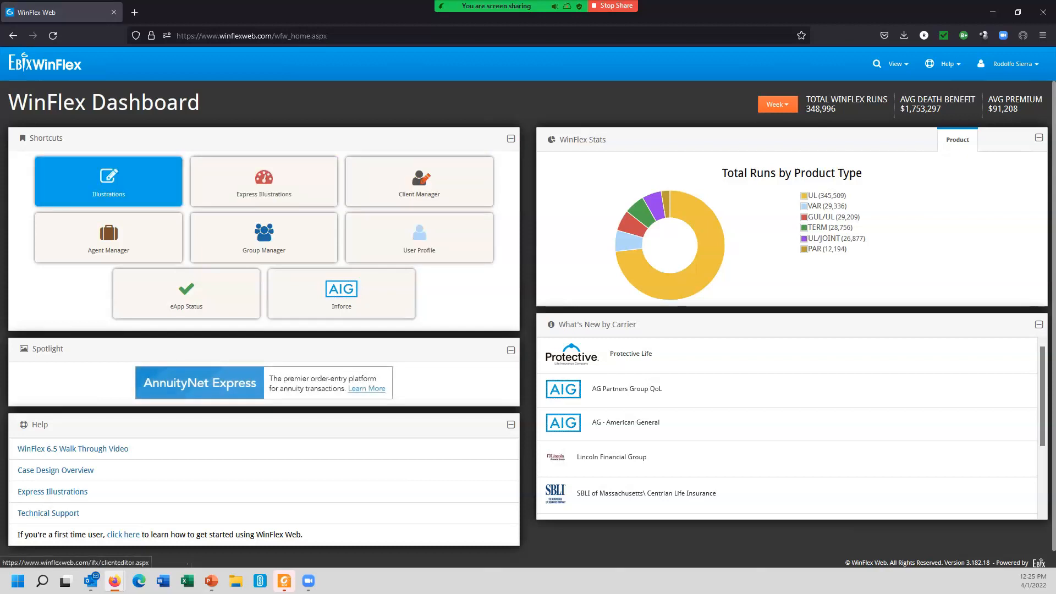
click(108, 182)
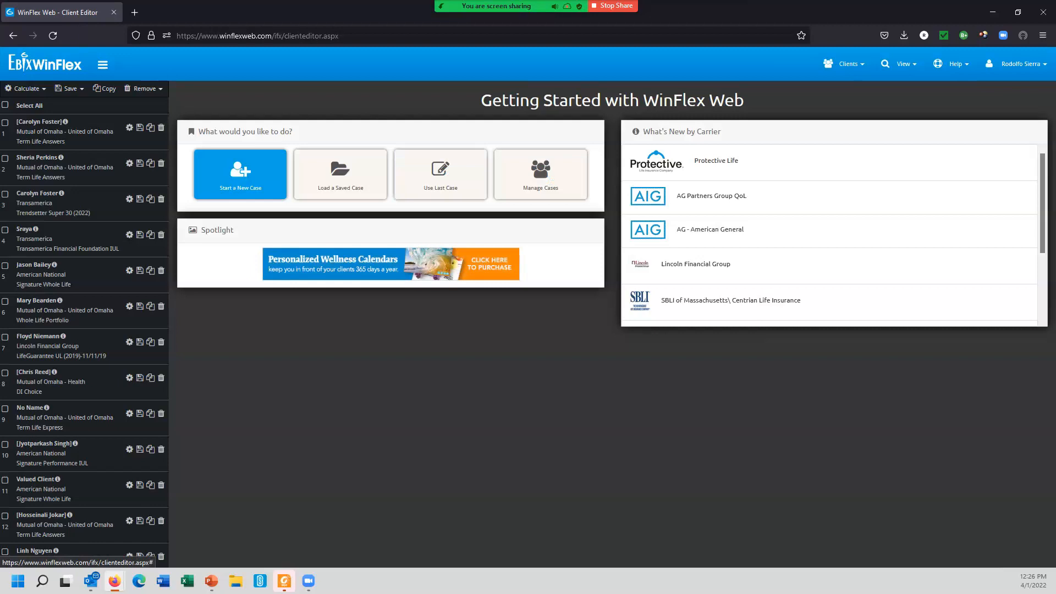
Start a new case with AG - American General's Select-a-Term (Feb 2022) product and create the client
click(240, 174)
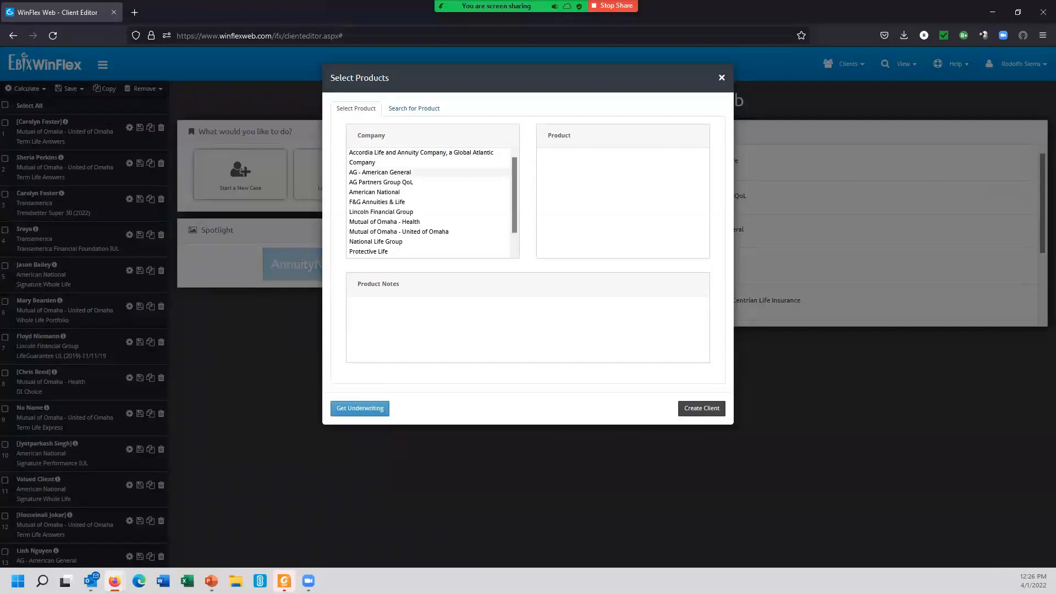
click(379, 172)
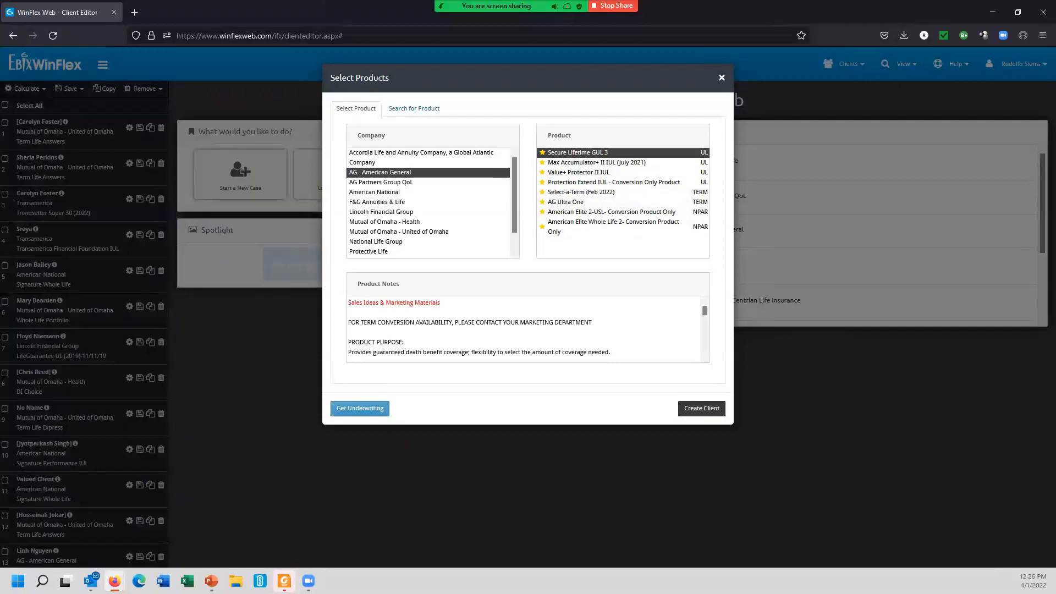
click(581, 192)
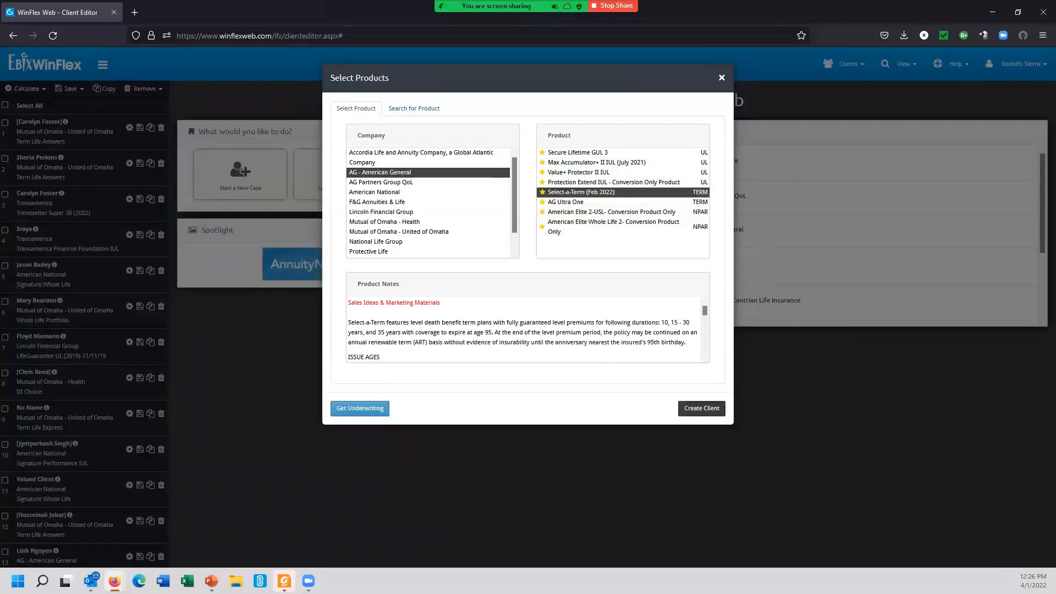
click(701, 409)
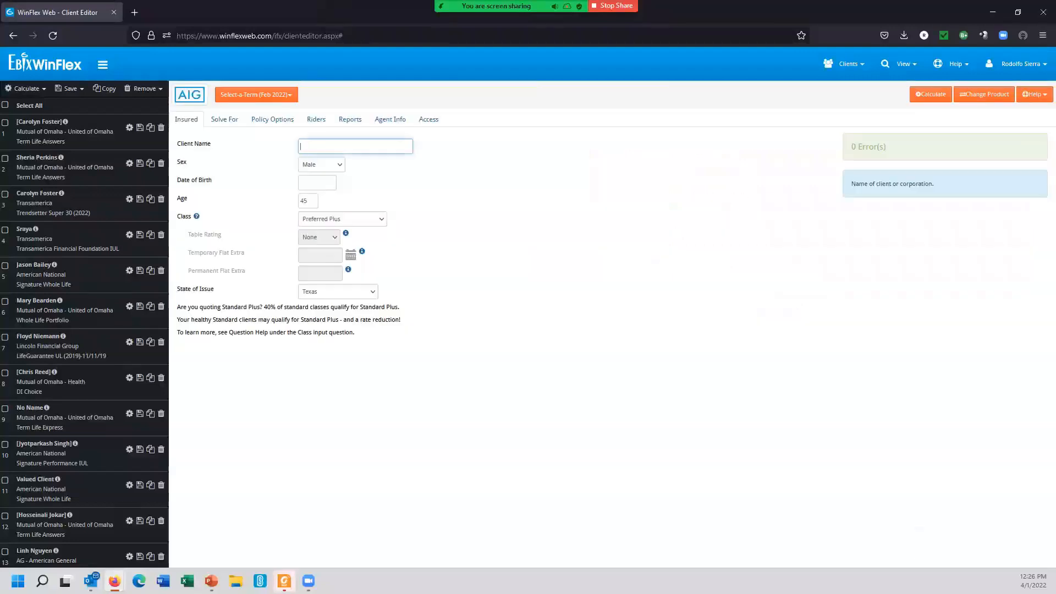
Fill in the insured as Mrs Client, with sex Female and class Preferred Non-Tobacco
text(Mrs Client)
key(Tab)
key(f)
key(Tab)
key(Tab)
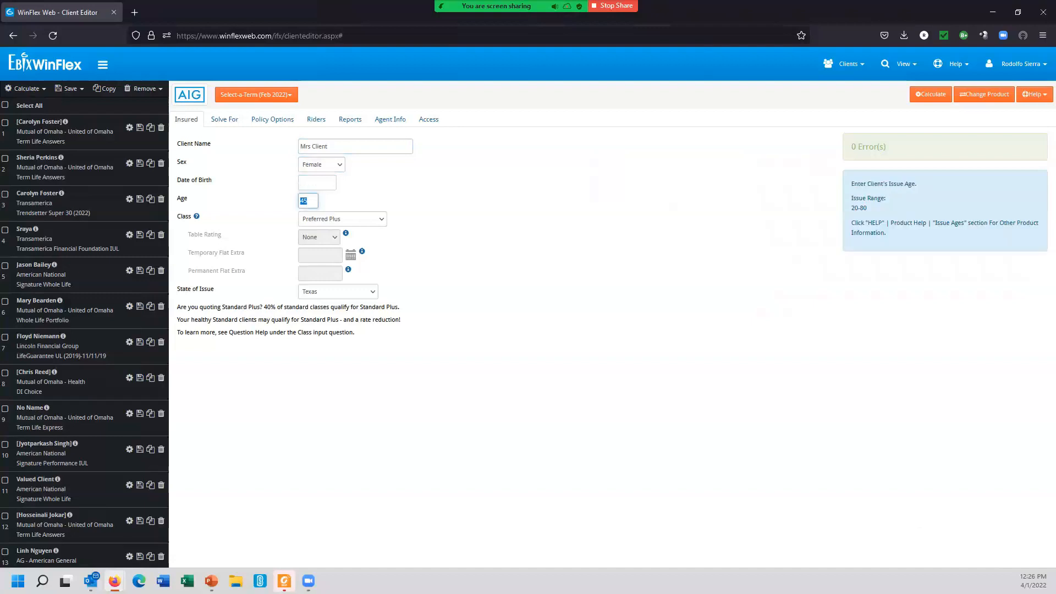
click(342, 219)
click(332, 246)
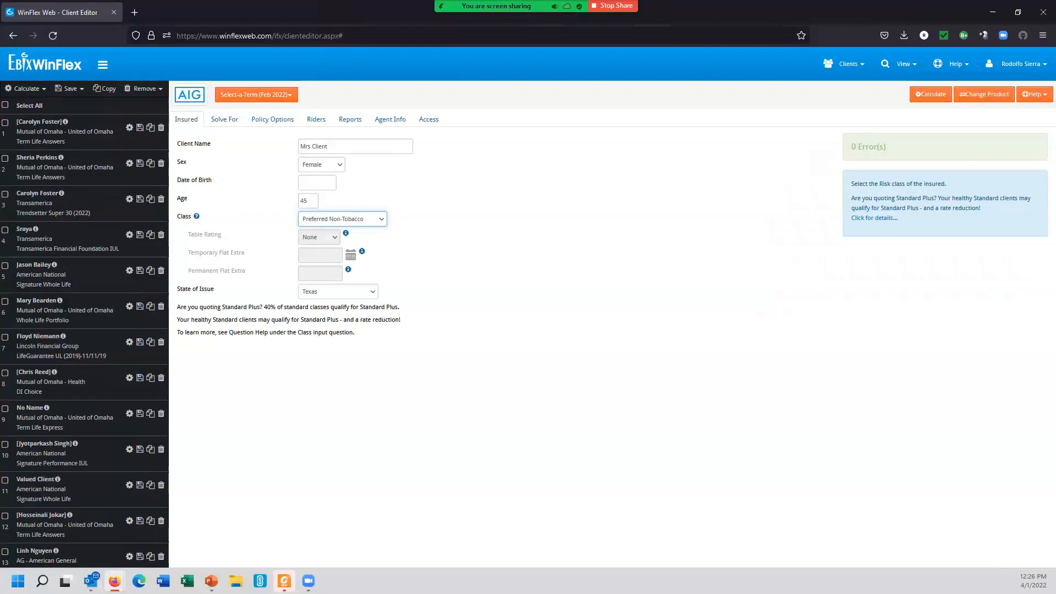
In the Solve For settings, set the base face amount to 500,000 and the guaranteed premium period to 30 Year
click(225, 119)
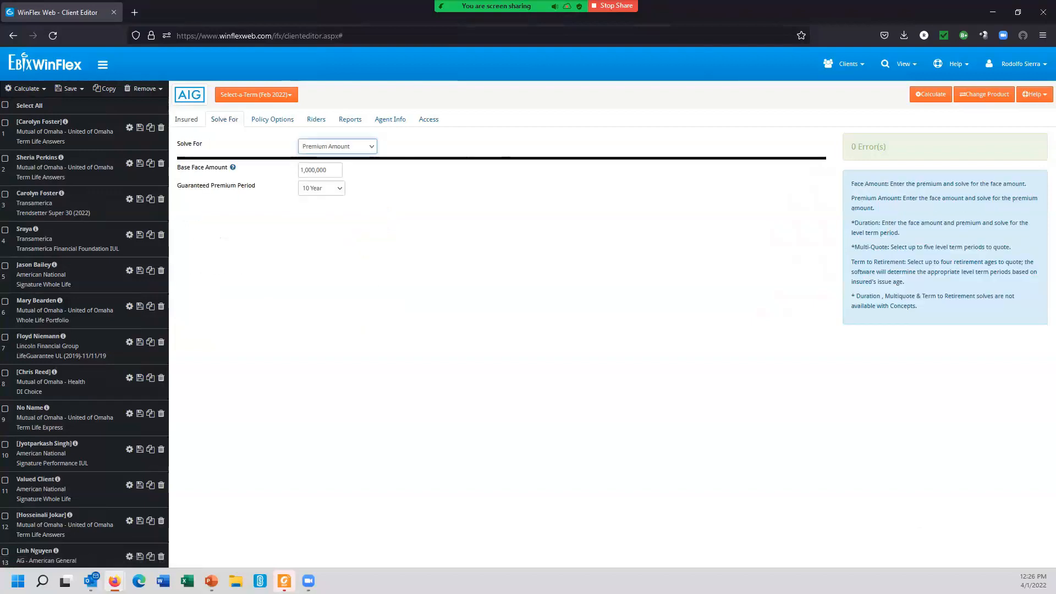
key(Tab)
text(500,000)
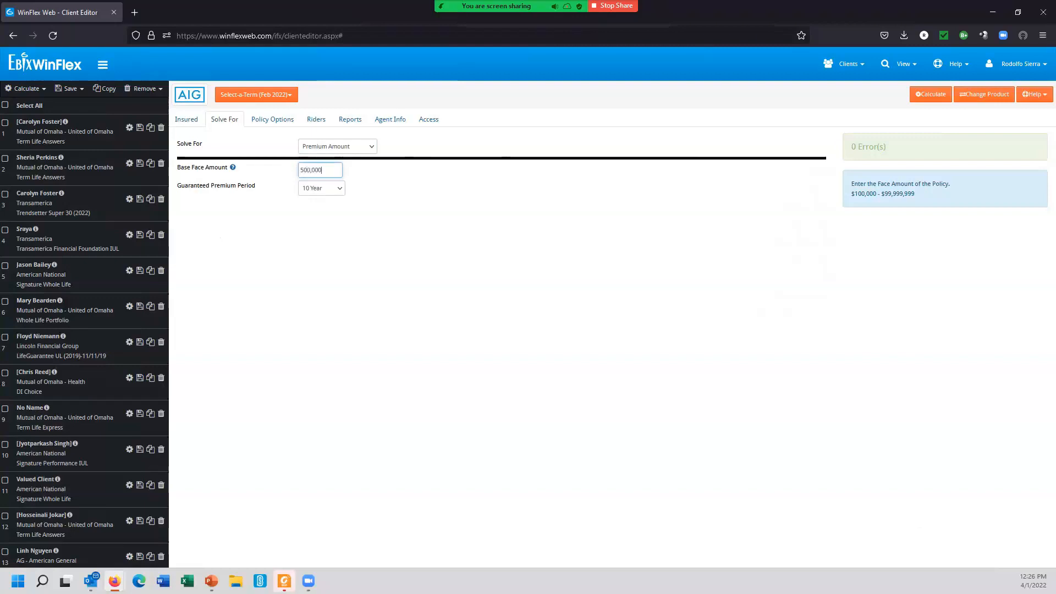
key(Tab)
key(alt+Down)
key(Down)
key(Down)
key(Down)
key(Down)
key(Down)
key(Down)
key(Down)
key(Down)
key(Down)
key(Down)
key(Down)
key(Down)
key(Down)
key(Down)
key(Down)
key(Down)
key(Return)
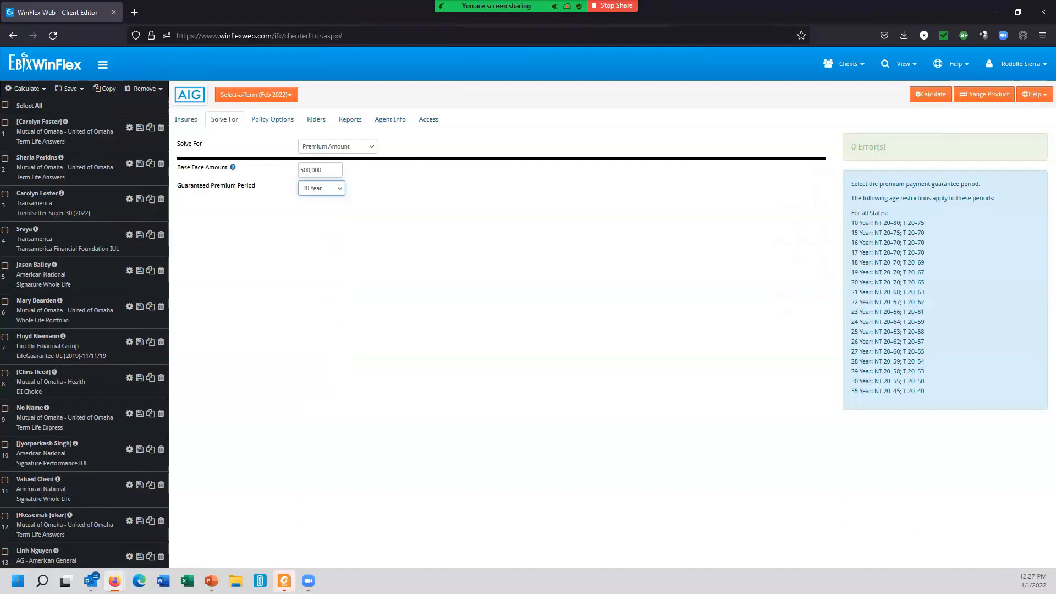
Set the premium payment mode in the policy options to Monthly
click(272, 119)
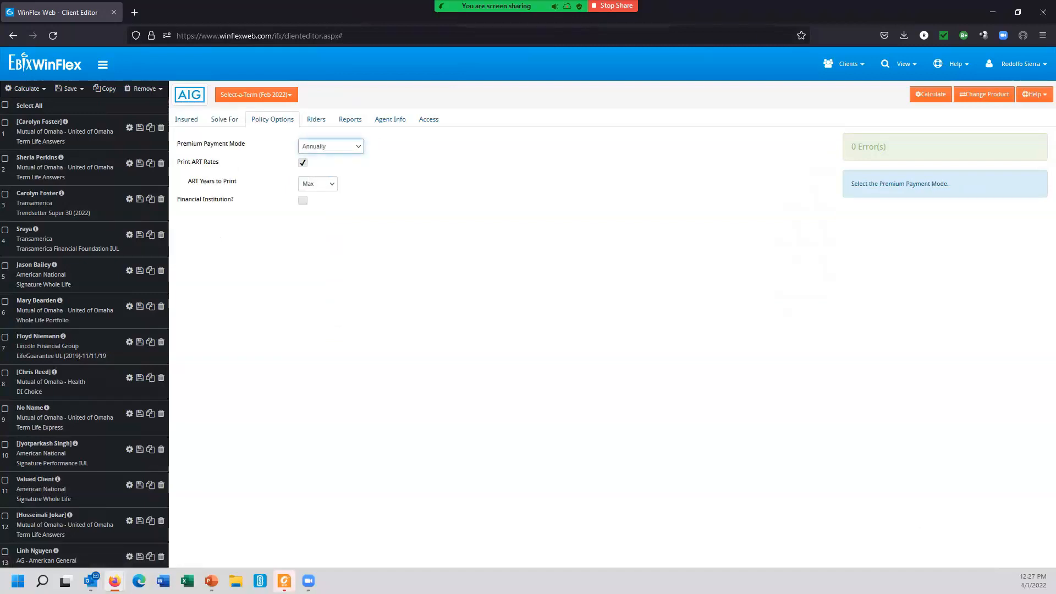
key(alt+Down)
key(Down)
key(Down)
key(Down)
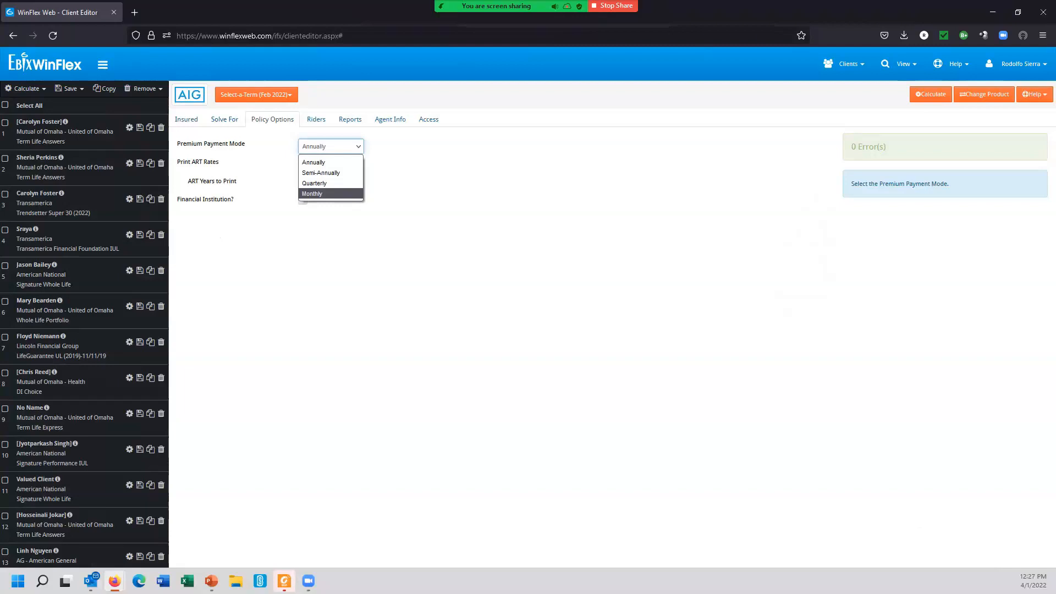
key(Return)
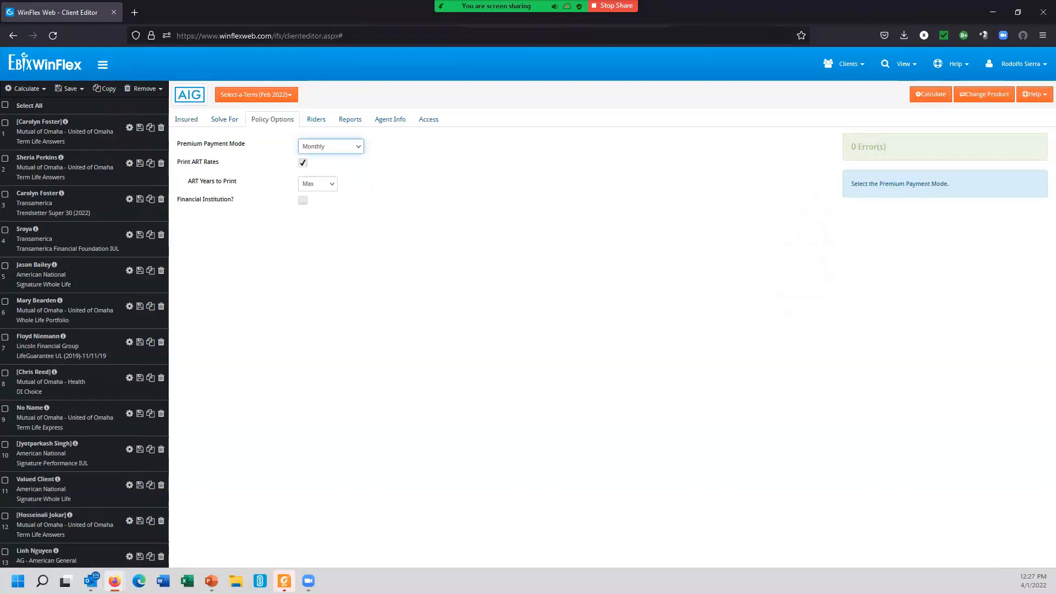
Check the riders, reports, agent info and access settings, and calculate the illustration
click(316, 119)
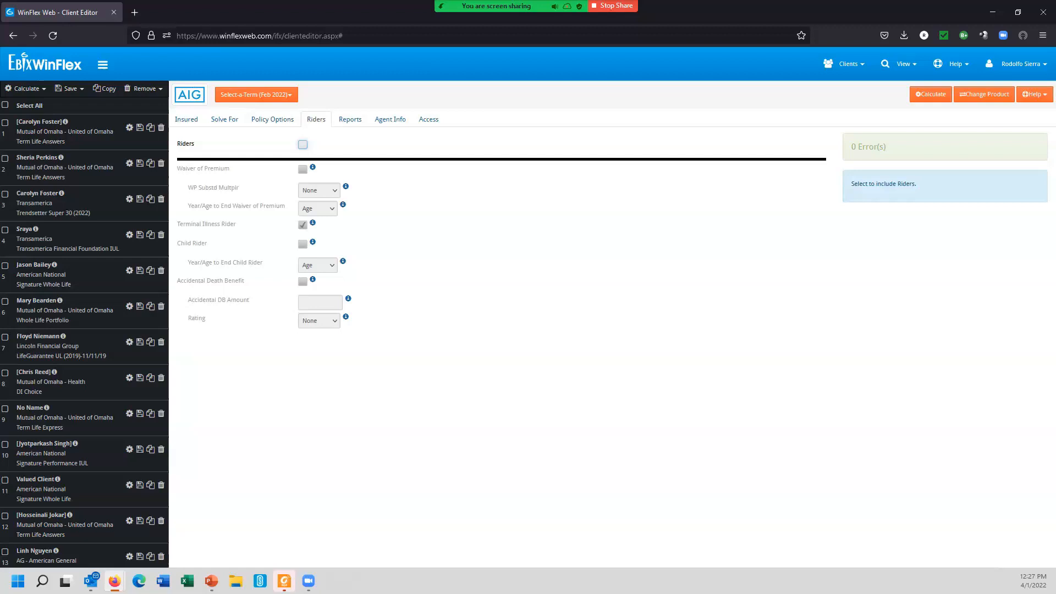
click(350, 119)
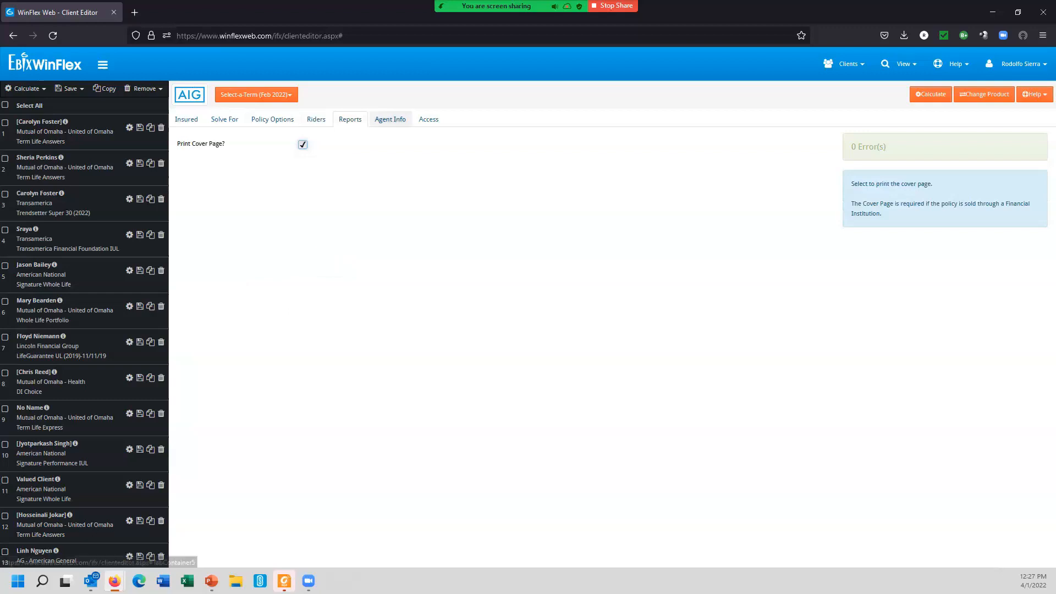
click(390, 119)
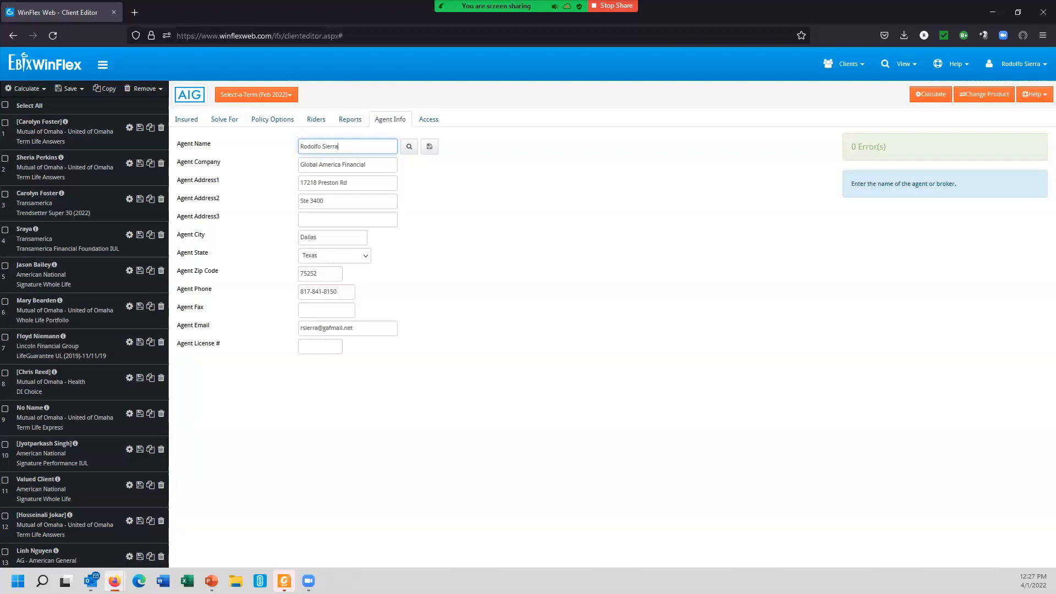
click(429, 120)
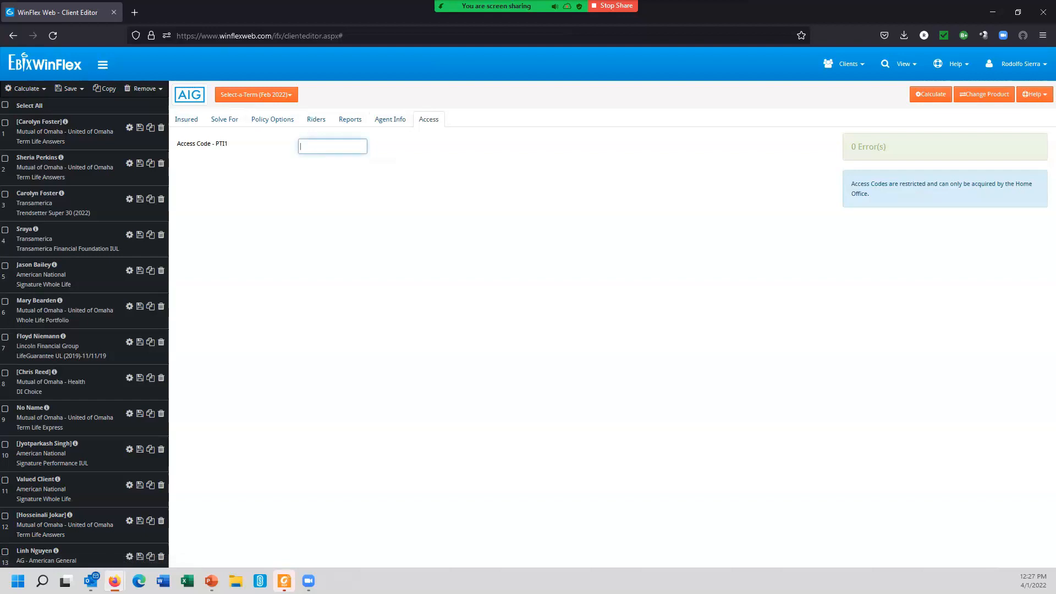
click(930, 95)
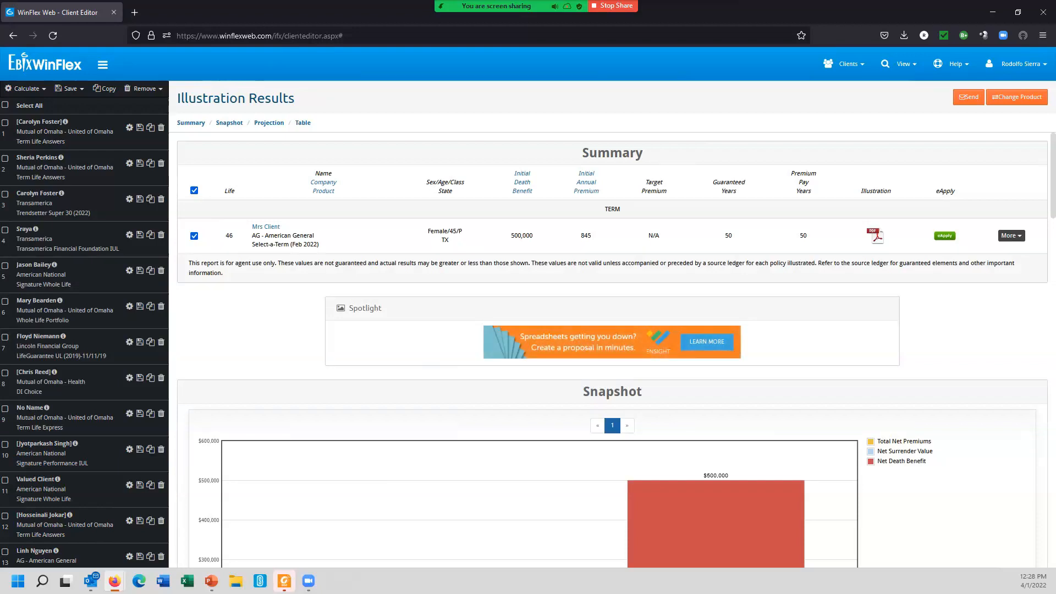
Open the downloaded PDF illustration for the AG - American General quote and examine its policy quotation page before returning to the results
click(875, 236)
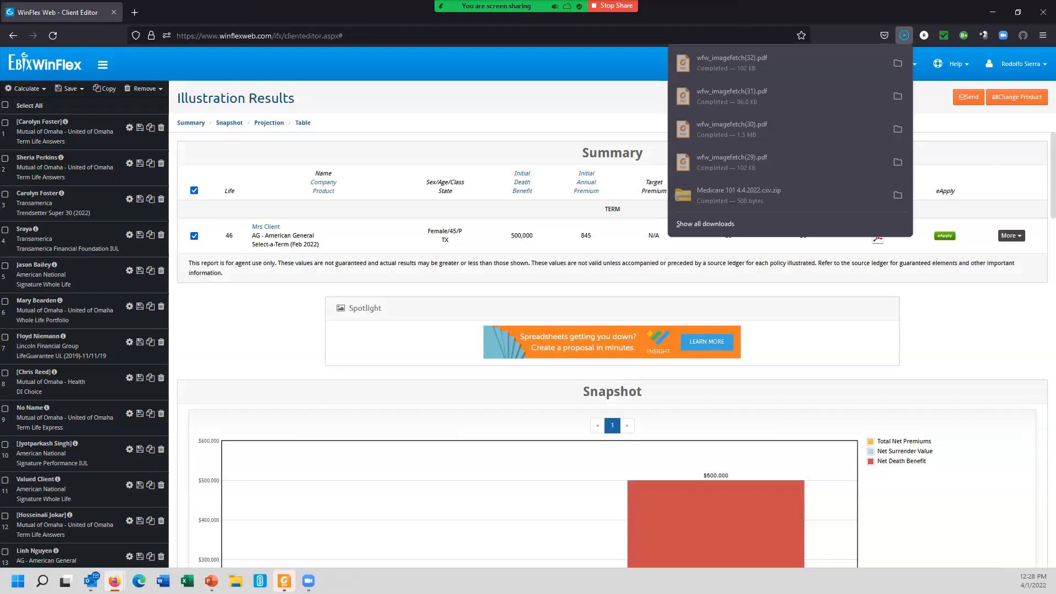
click(731, 63)
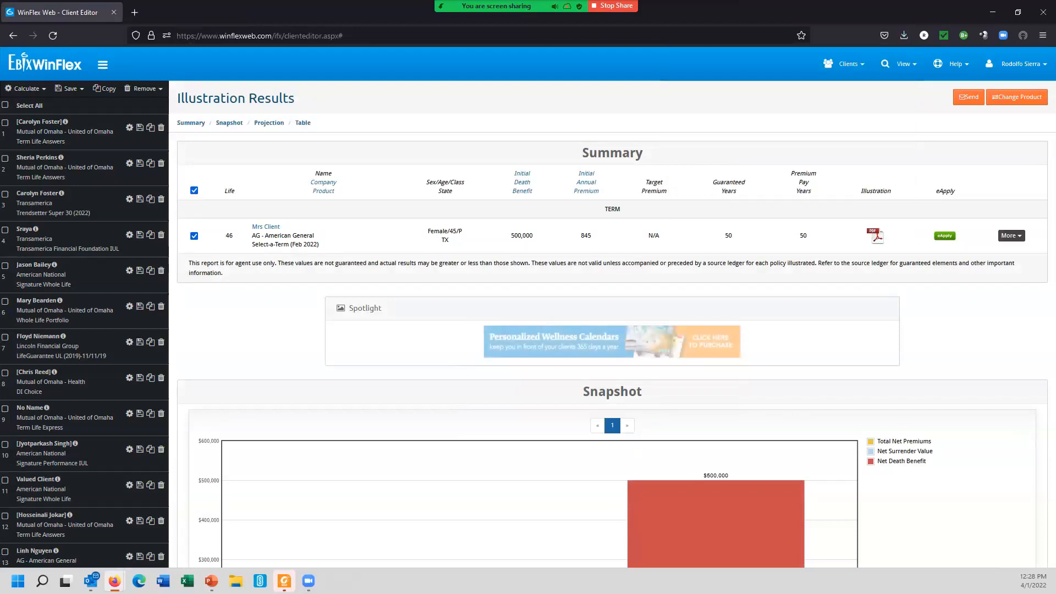
click(903, 36)
click(753, 62)
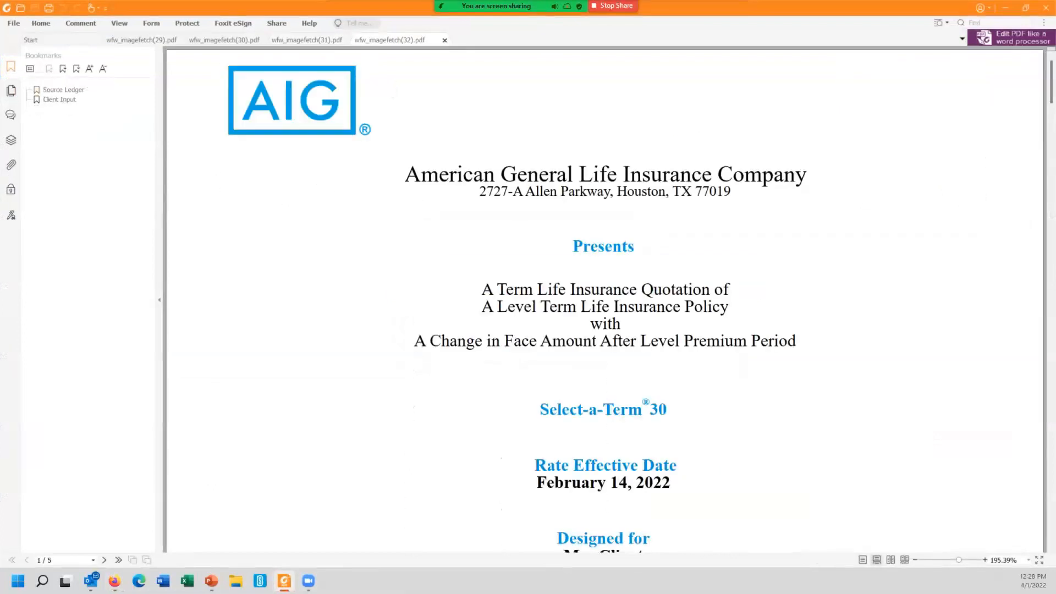
scroll(604, 299, down, 1)
scroll(604, 299, down, 2)
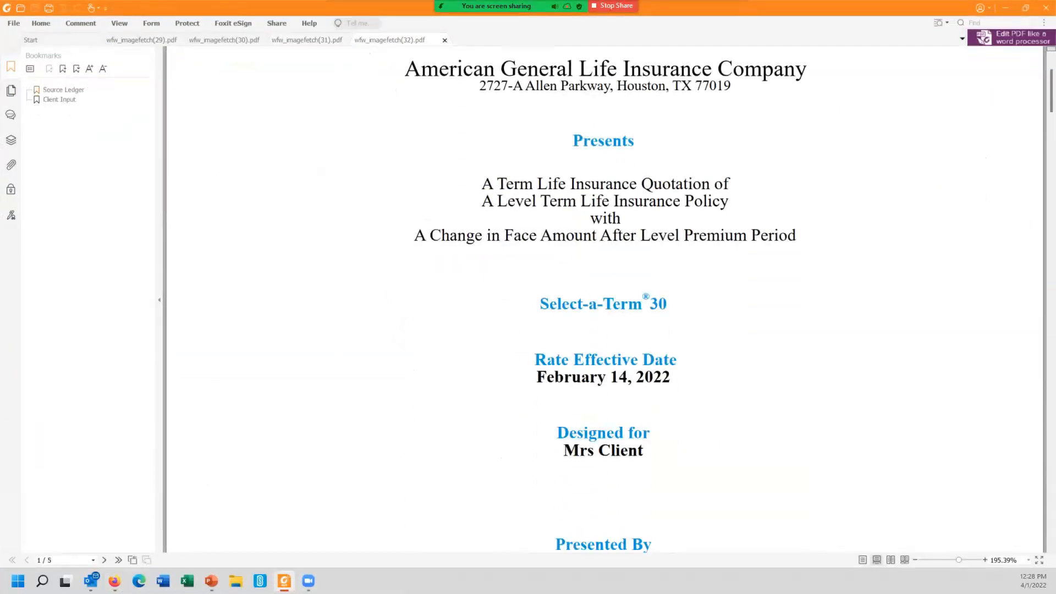
scroll(605, 300, down, 10)
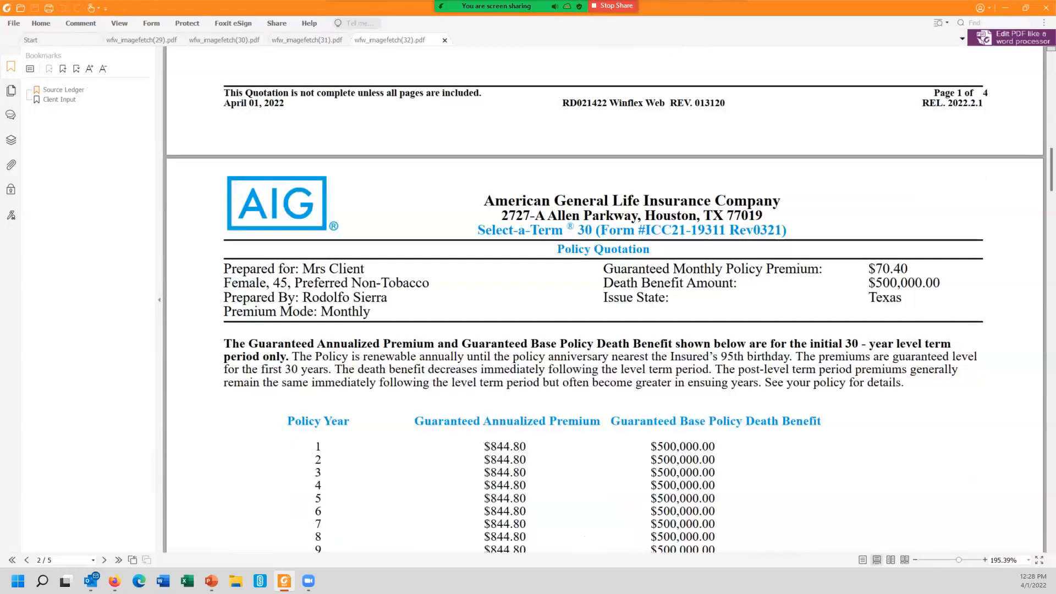
click(1005, 8)
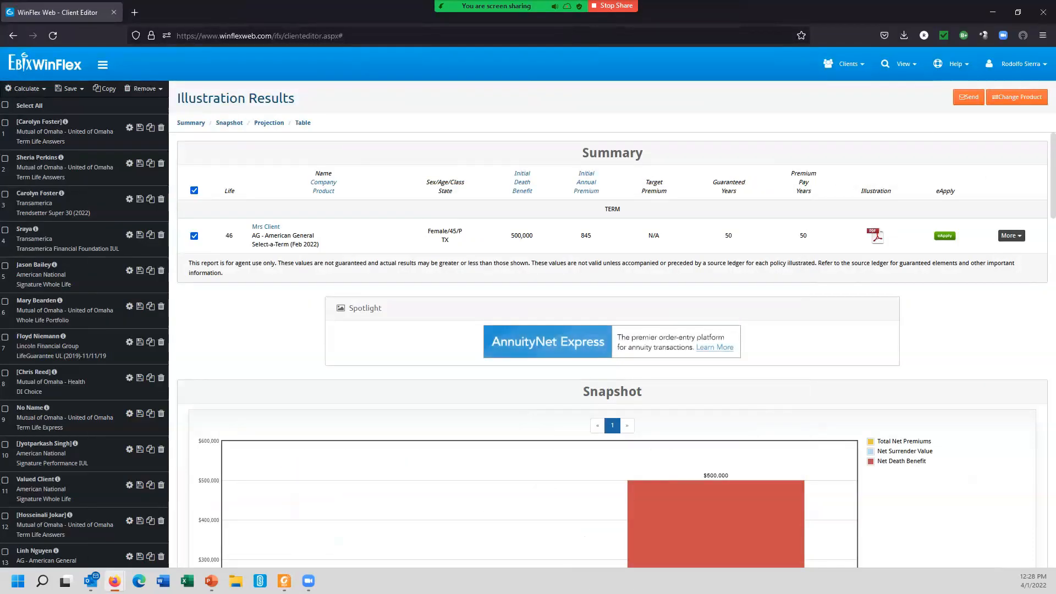
Change the product to American National's ANICO Signature Term and add it as a copy of the current client
click(1016, 97)
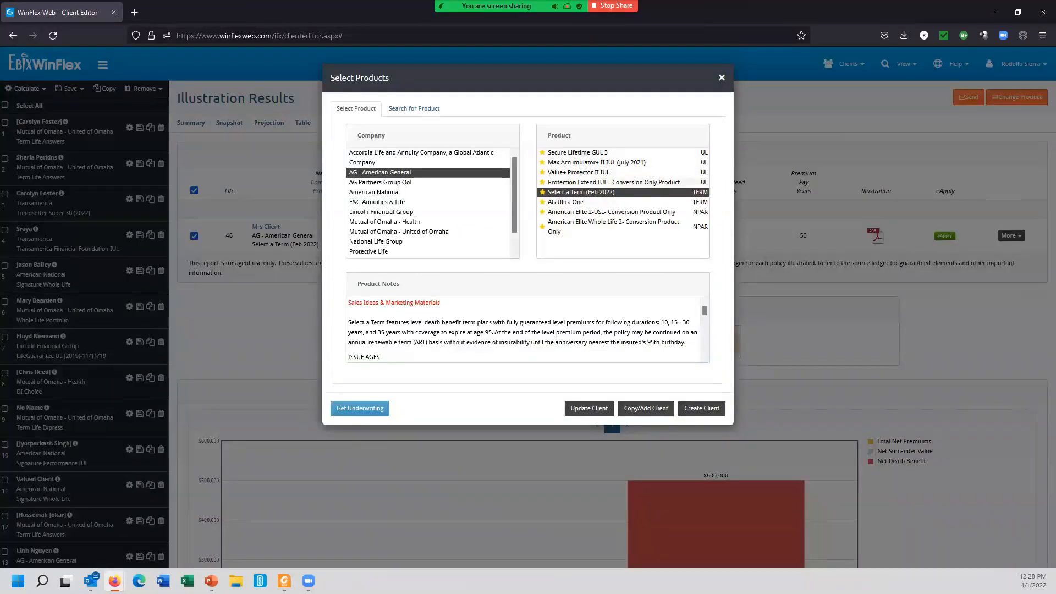
click(375, 192)
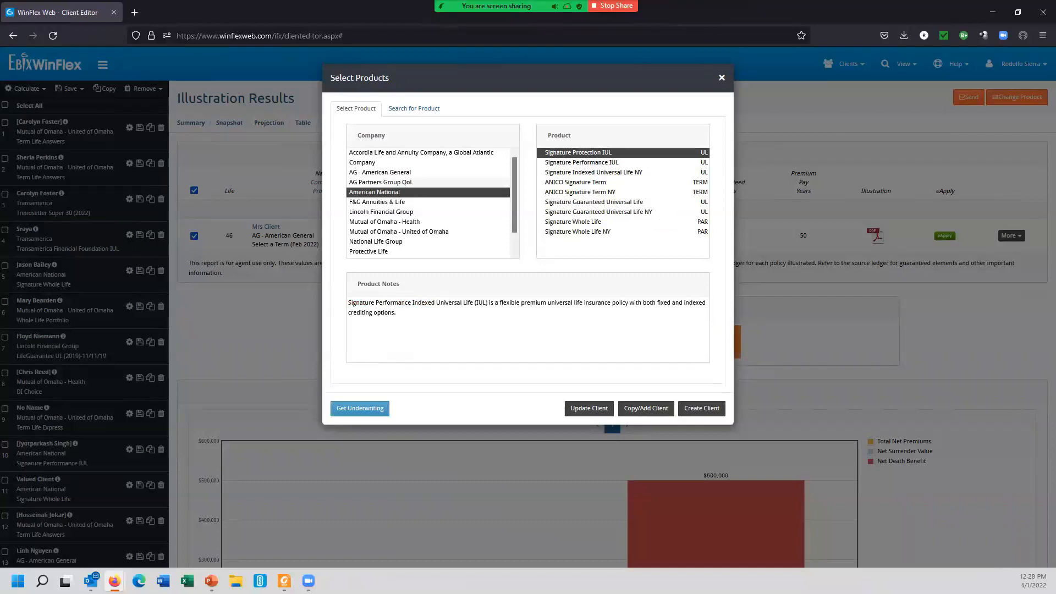
click(575, 183)
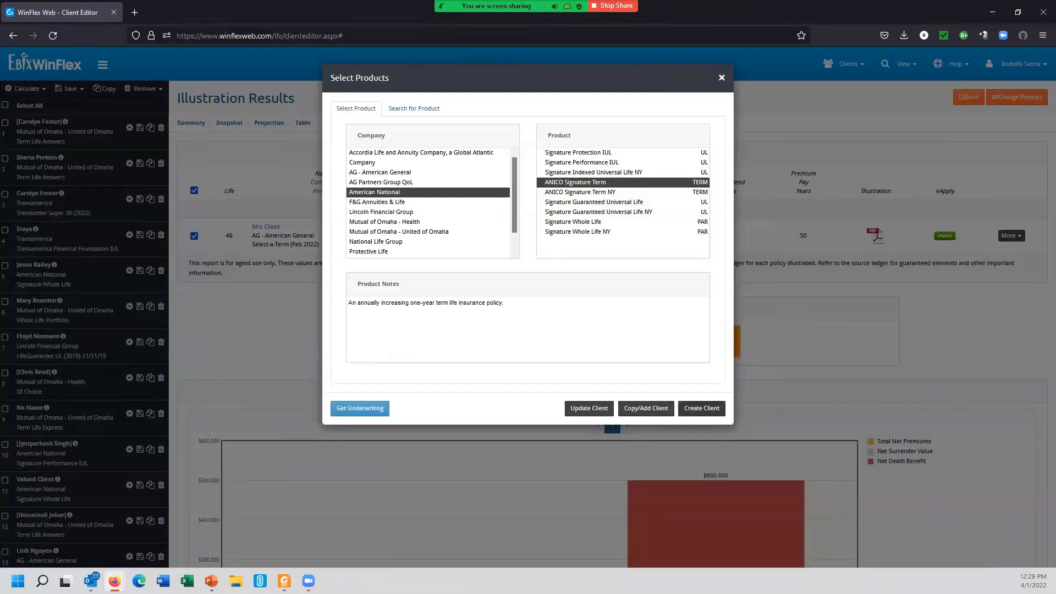
click(645, 409)
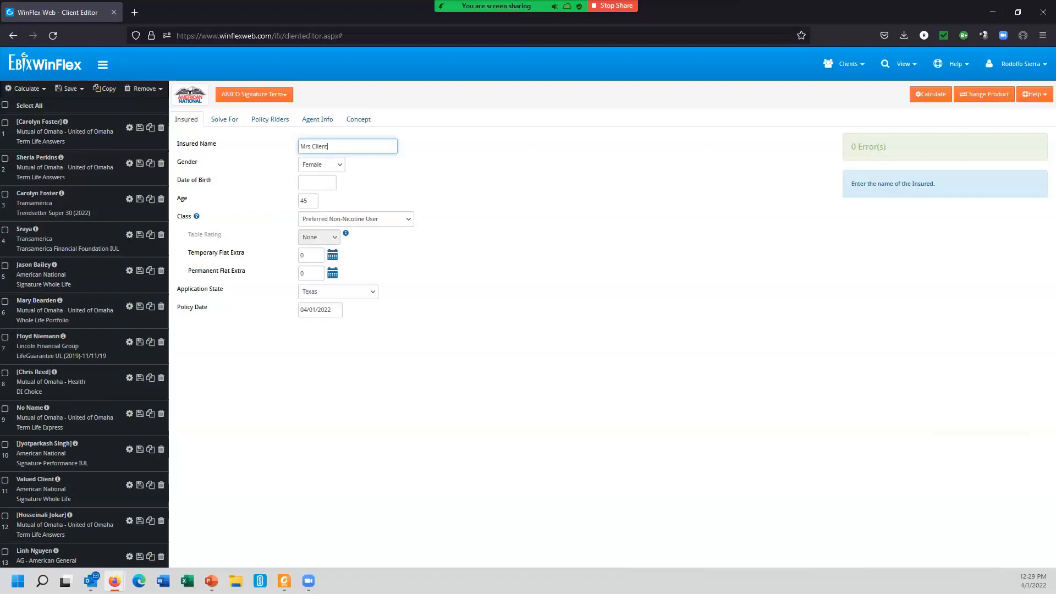
In the Solve For settings, solve for Premium and set the term period to ANICO Signature Term 30
click(225, 119)
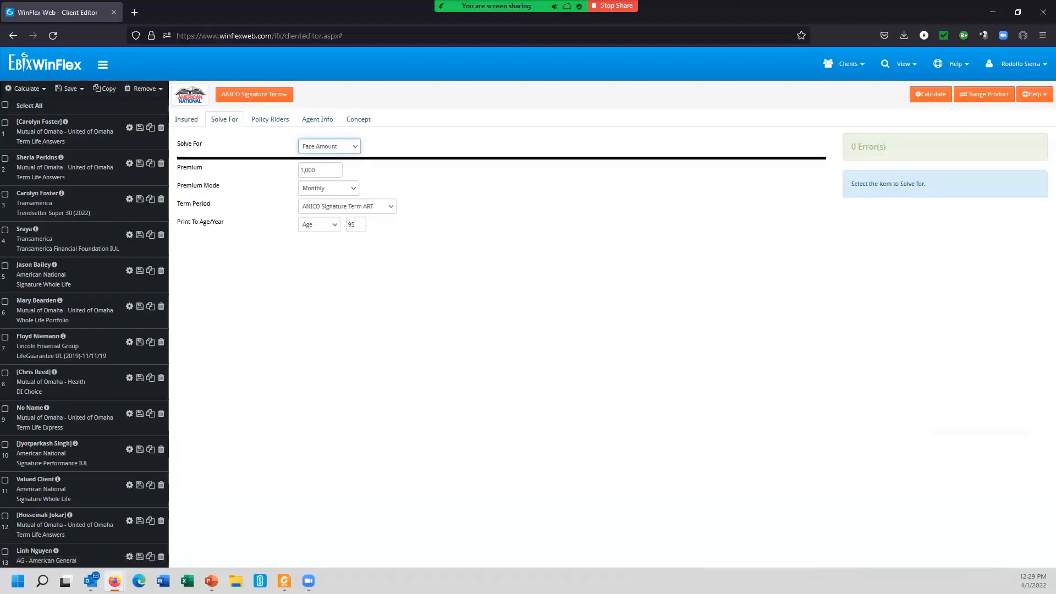
click(329, 147)
click(324, 163)
click(346, 206)
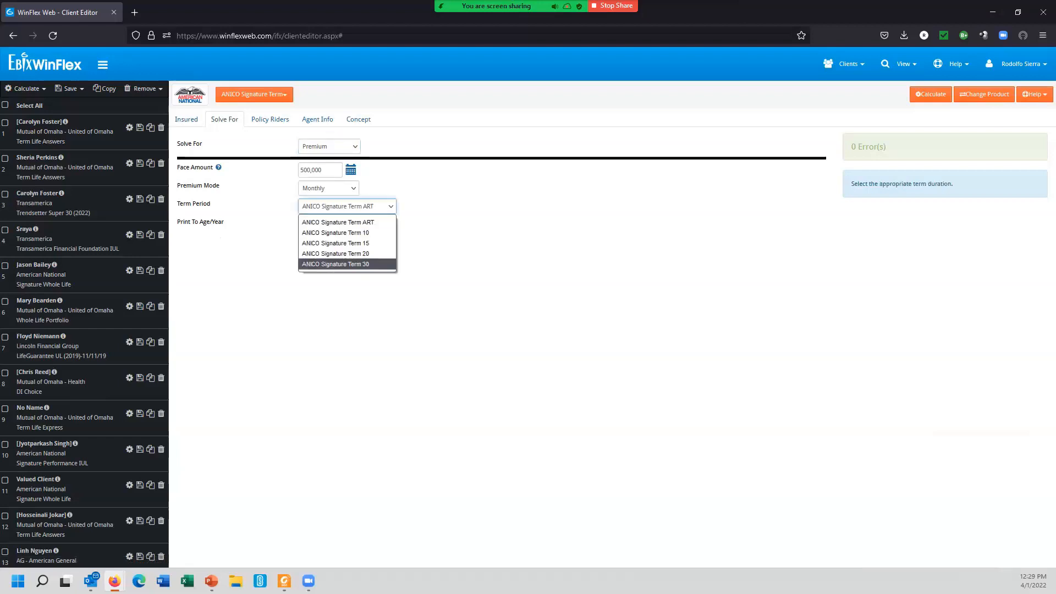
click(336, 265)
Check the policy riders, agent info and concept settings of the ANICO Signature Term quote, and calculate the illustration
click(270, 119)
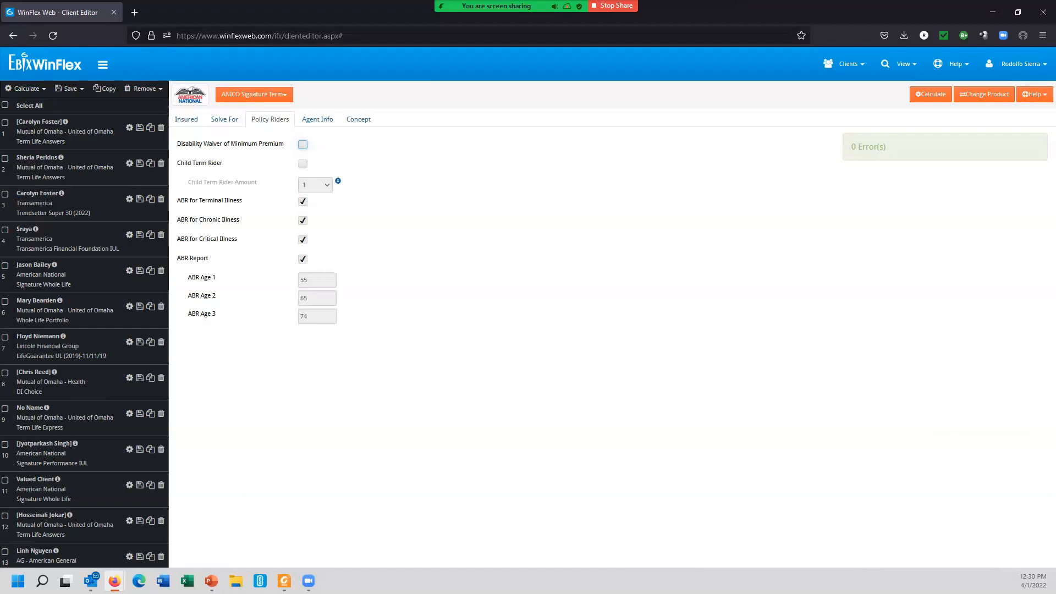
click(318, 119)
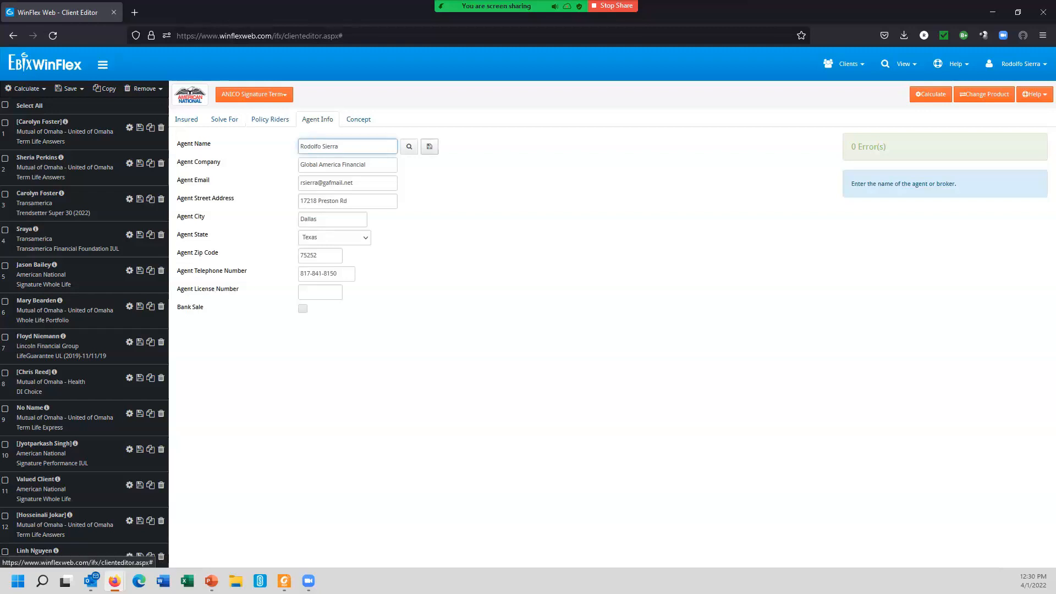
click(359, 119)
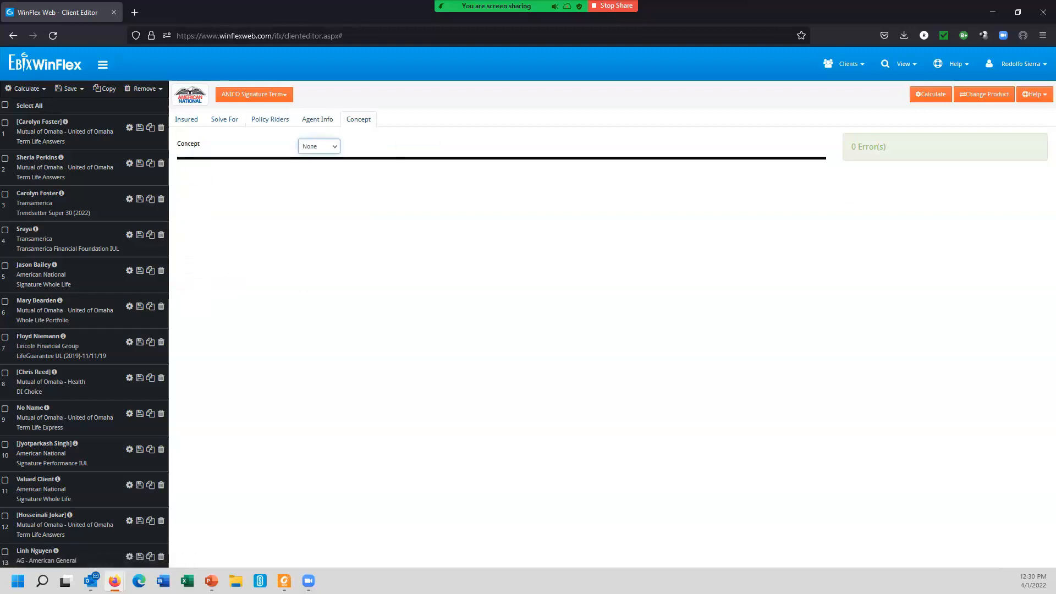
click(930, 94)
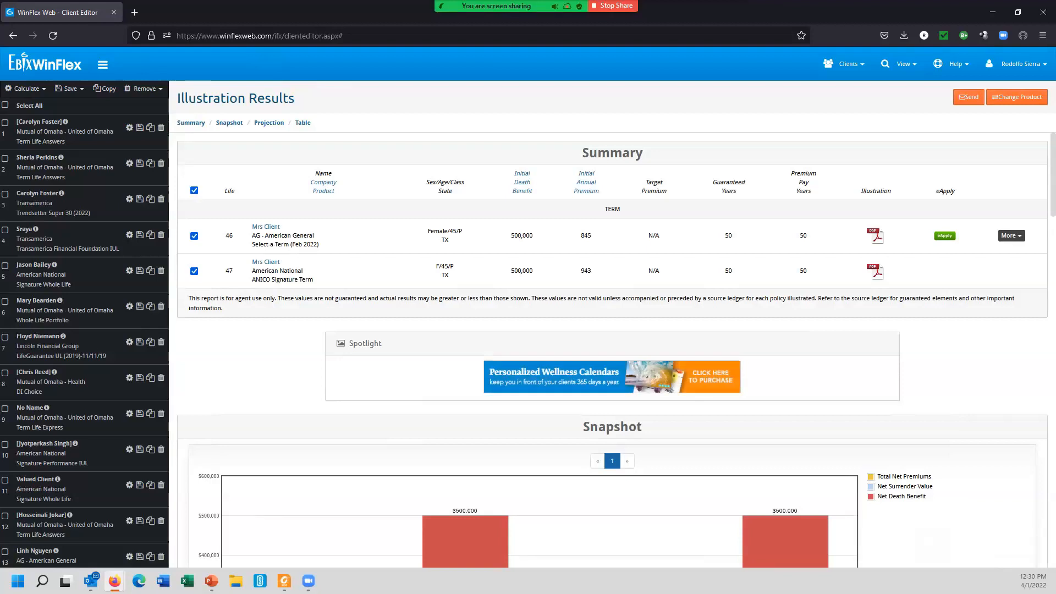
Open the American National PDF illustration, examine its riders, accelerated benefits and monthly premium, and return to the results
click(874, 236)
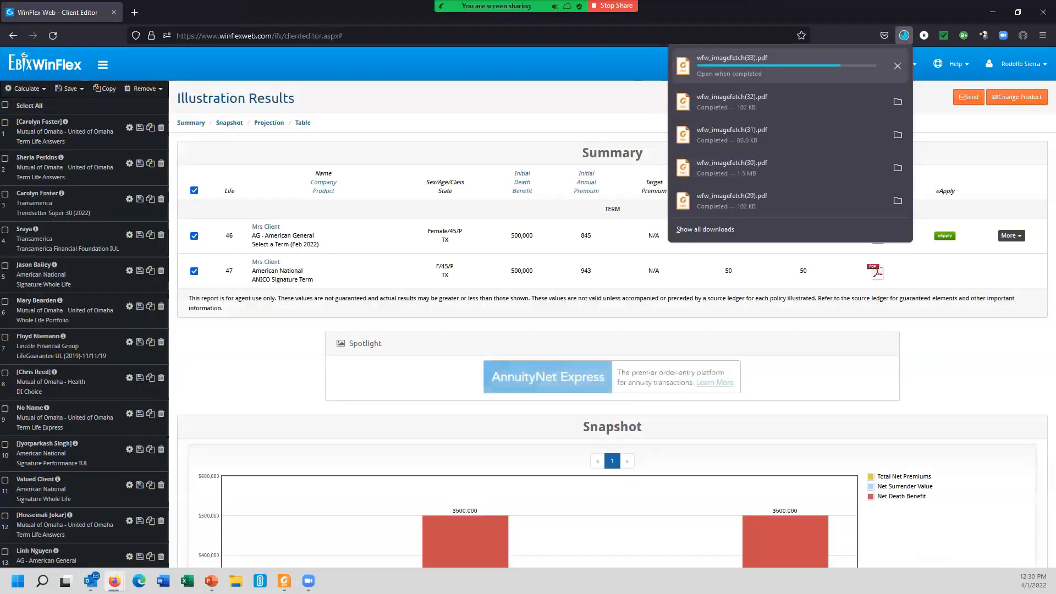
click(732, 62)
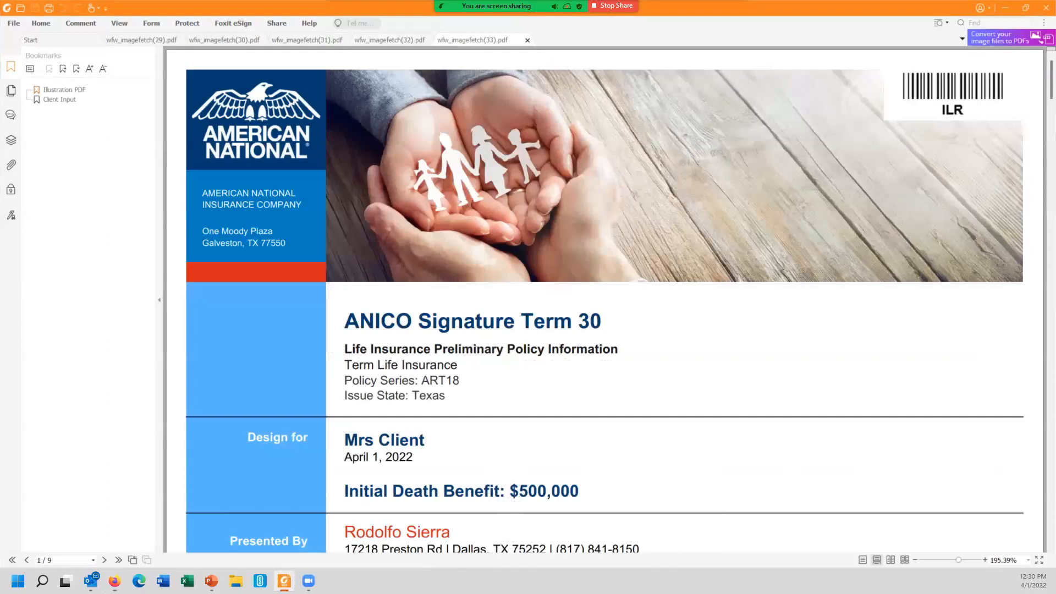
scroll(603, 300, down, 3)
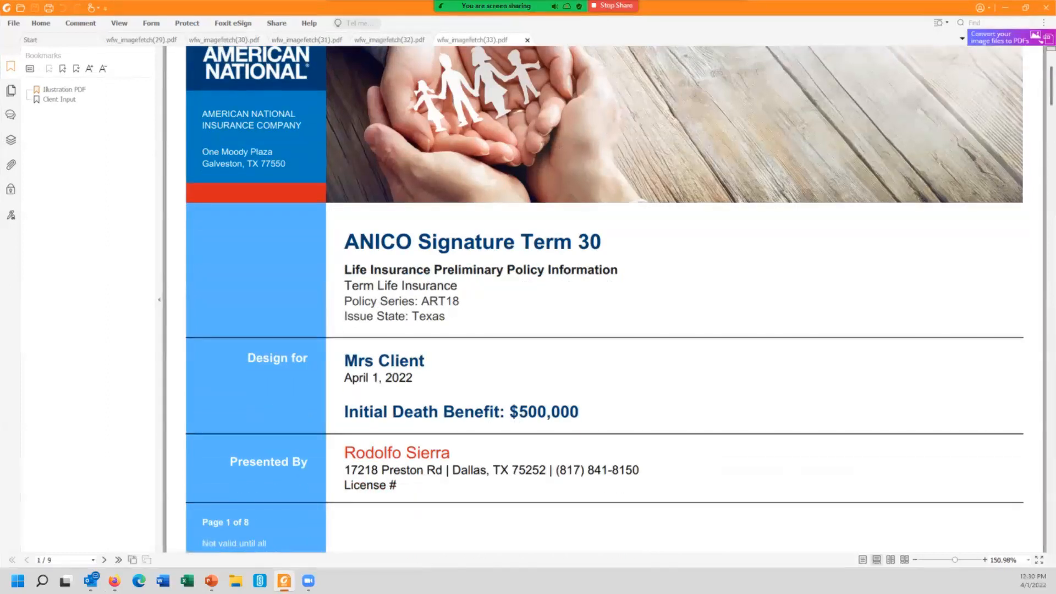
scroll(603, 299, down, 10)
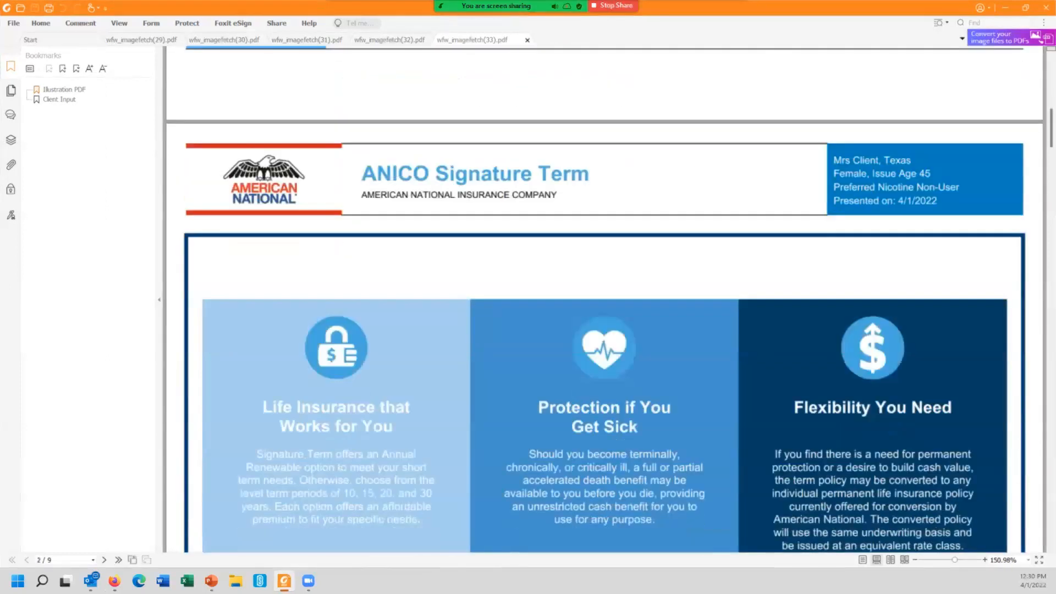
scroll(603, 300, down, 15)
scroll(603, 300, down, 10)
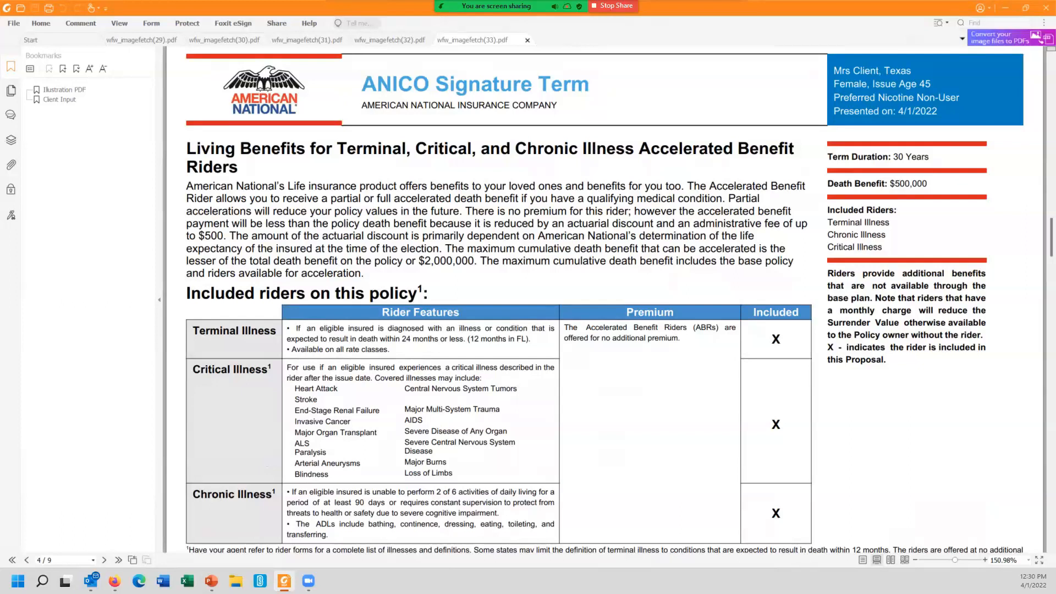
scroll(604, 300, down, 20)
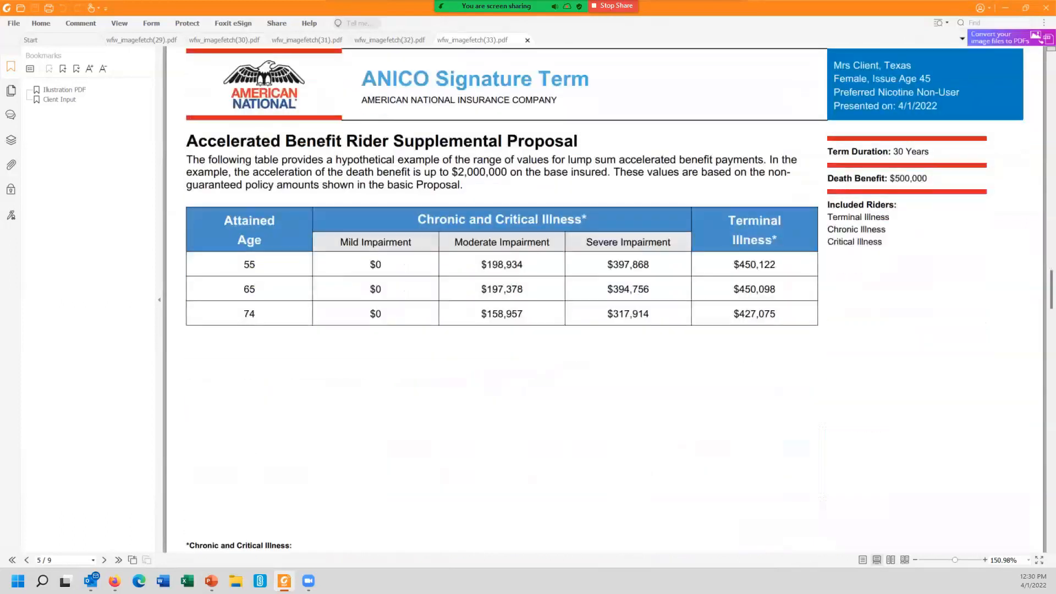
scroll(604, 299, down, 3)
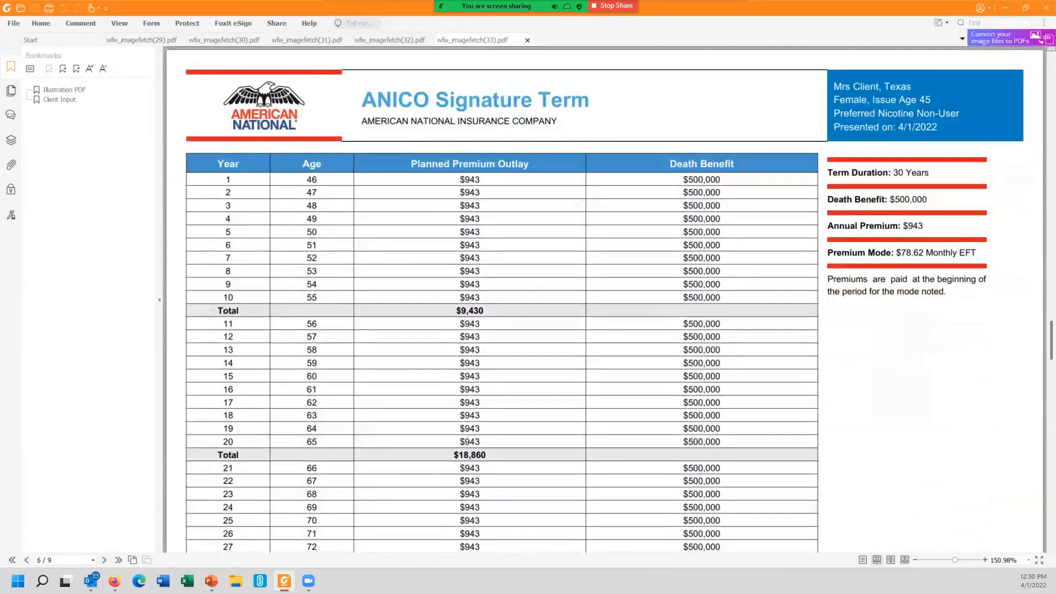
double_click(912, 253)
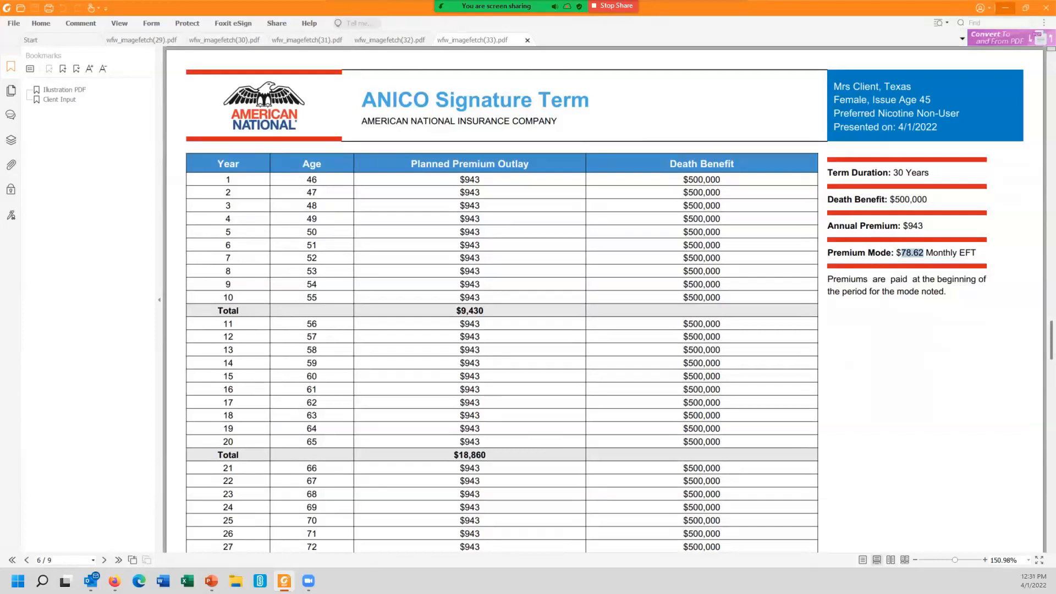
click(1005, 8)
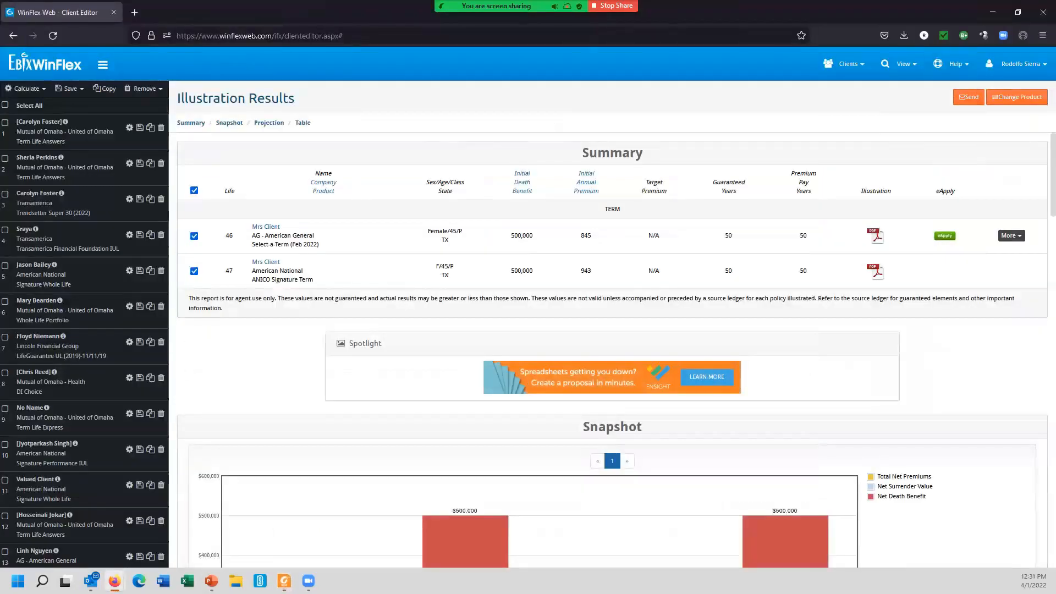
Add a client copy with Lincoln Financial Group's TermAccel (2019)- 03/28/22 product and fix all reported errors
click(1035, 97)
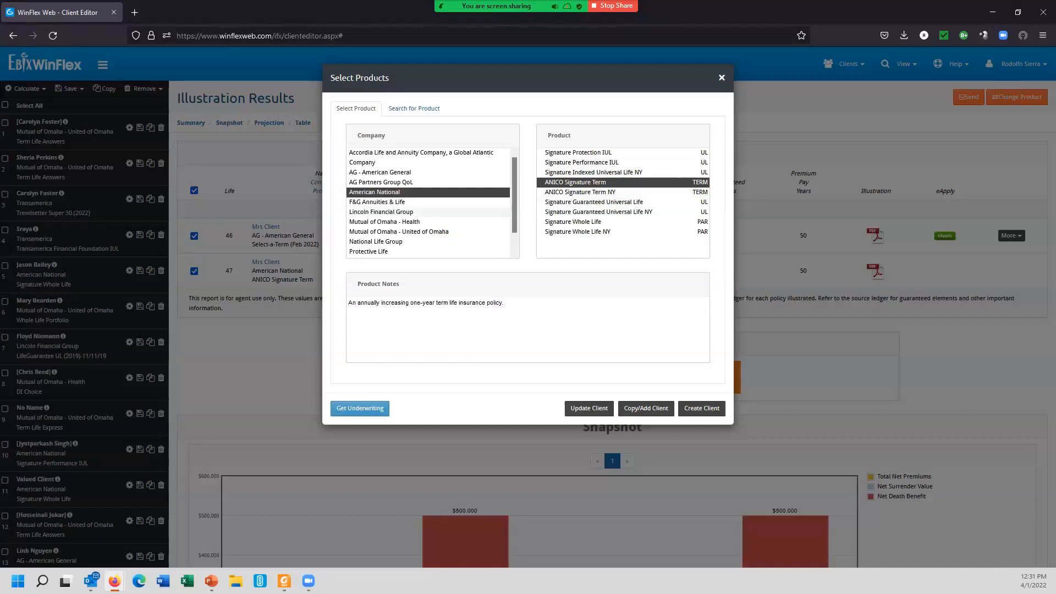
click(381, 211)
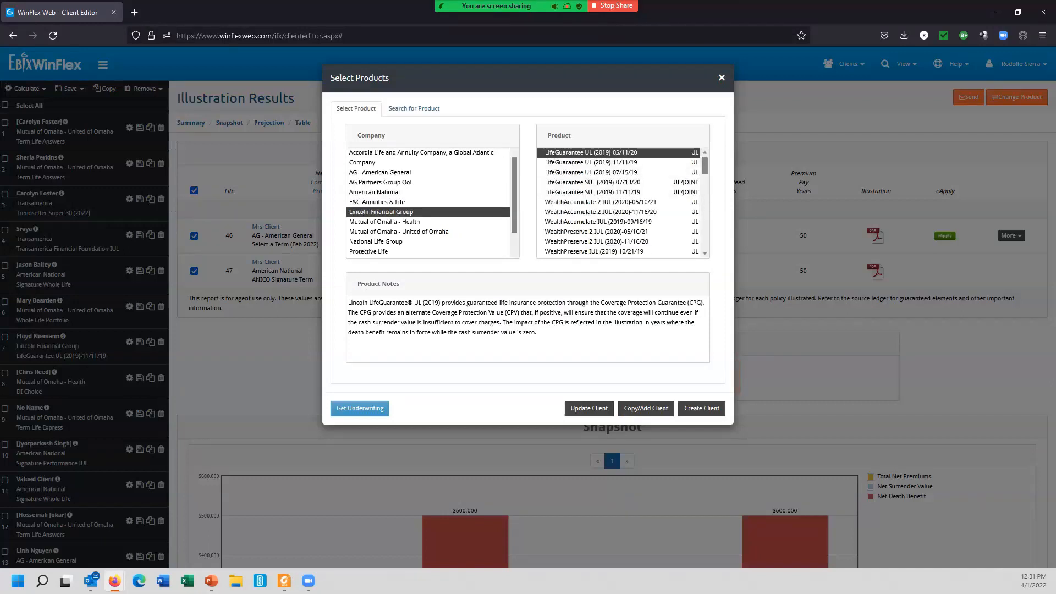
scroll(621, 202, down, 10)
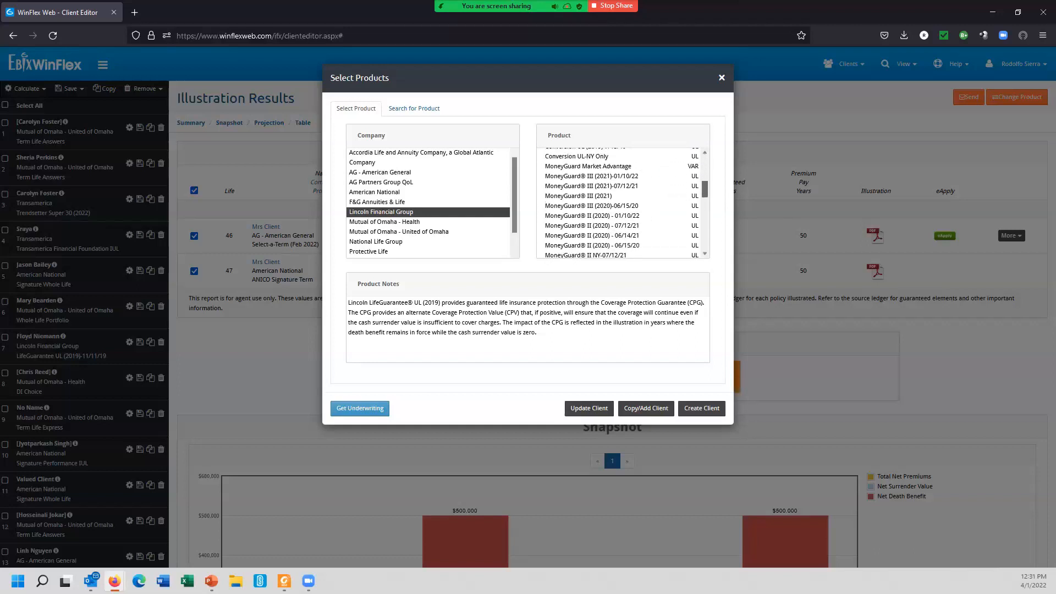
scroll(622, 203, down, 8)
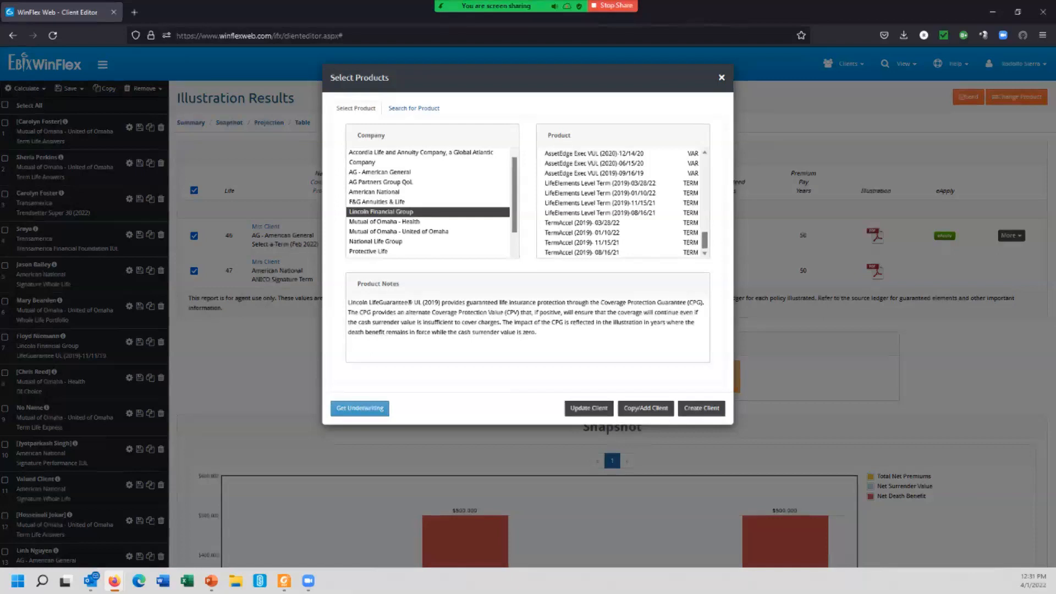
click(622, 223)
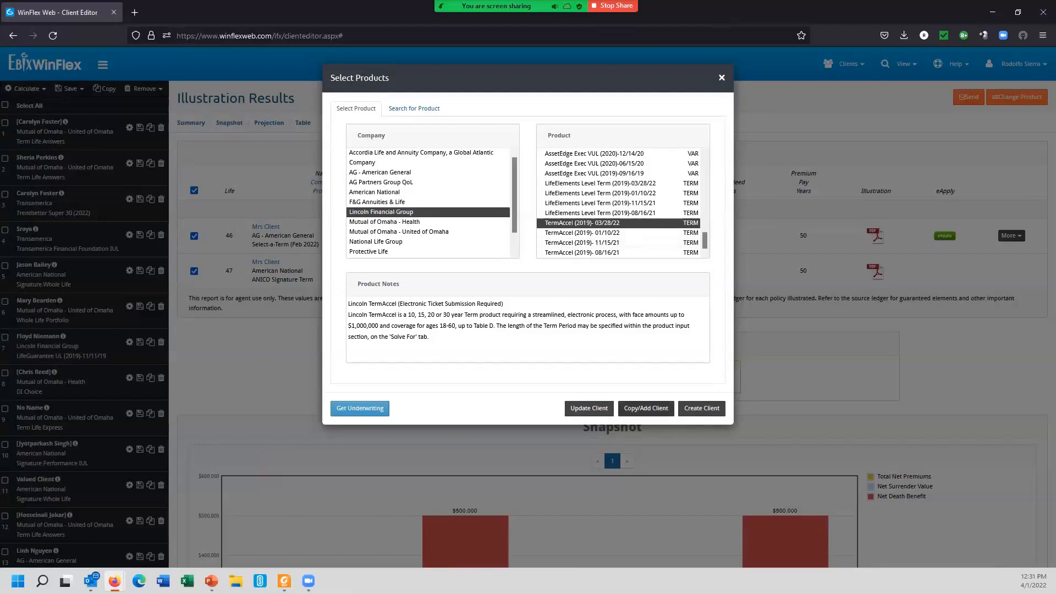
click(646, 408)
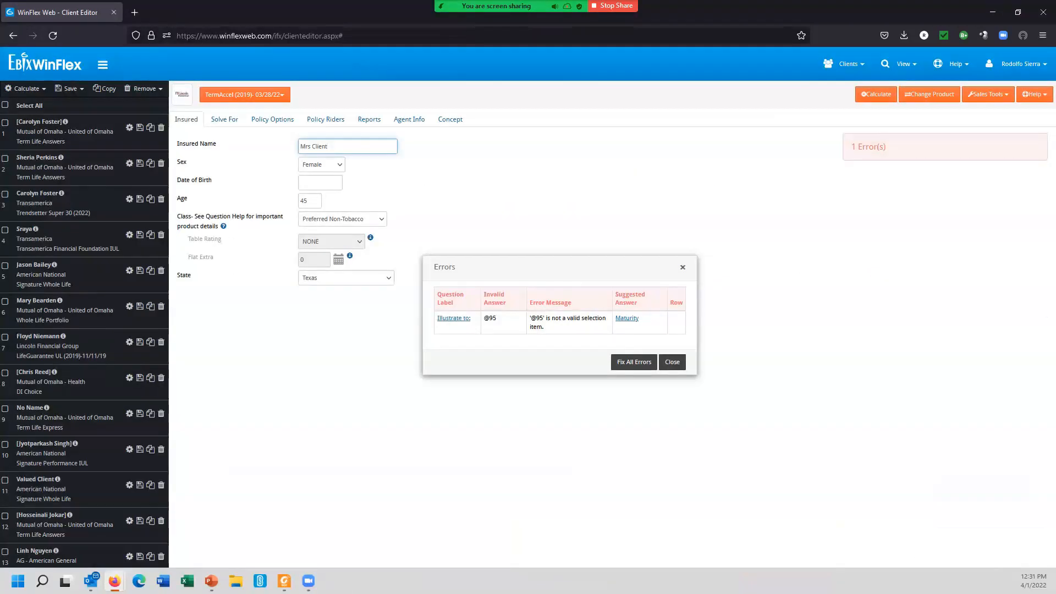
click(634, 362)
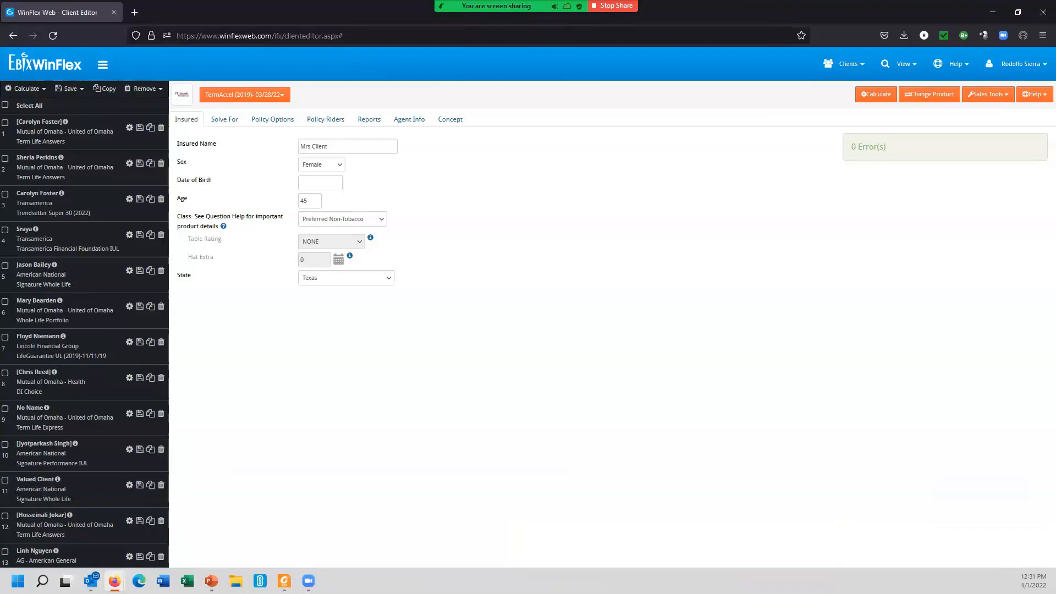
Set the TermAccel term period to 30 and the premium mode to Monthly EFT
click(224, 120)
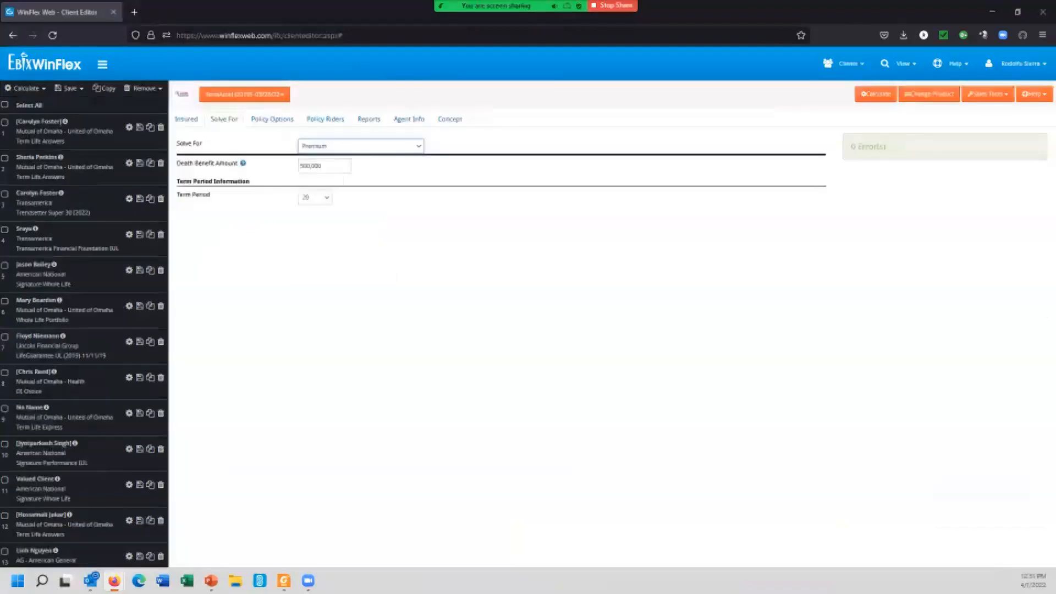
click(314, 197)
click(314, 235)
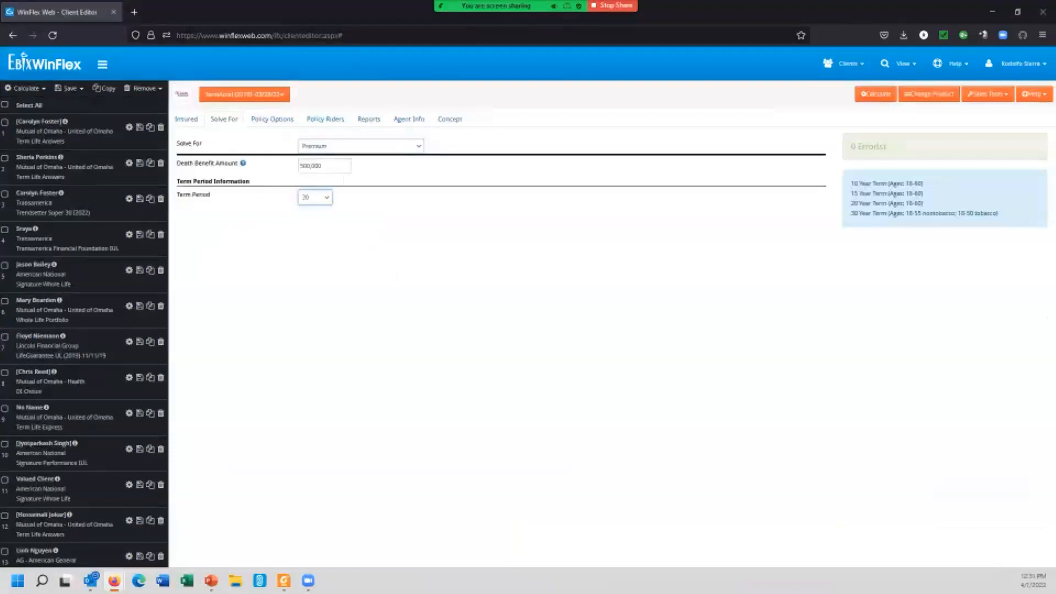
click(272, 119)
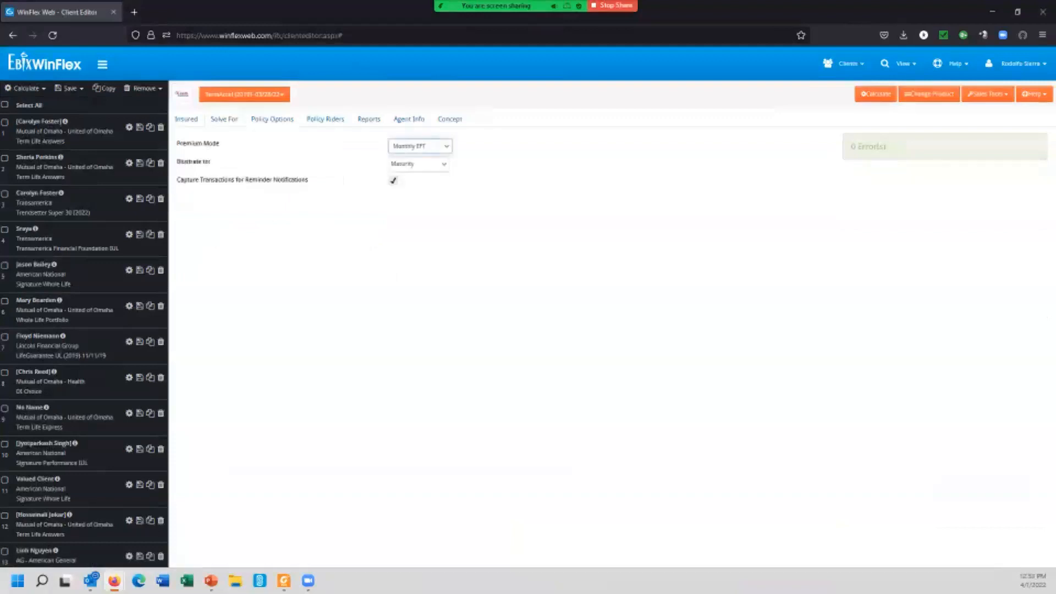
click(419, 146)
click(409, 194)
Check the TermAccel quote's riders, reports, agent info and concept settings, and calculate the illustration
click(325, 120)
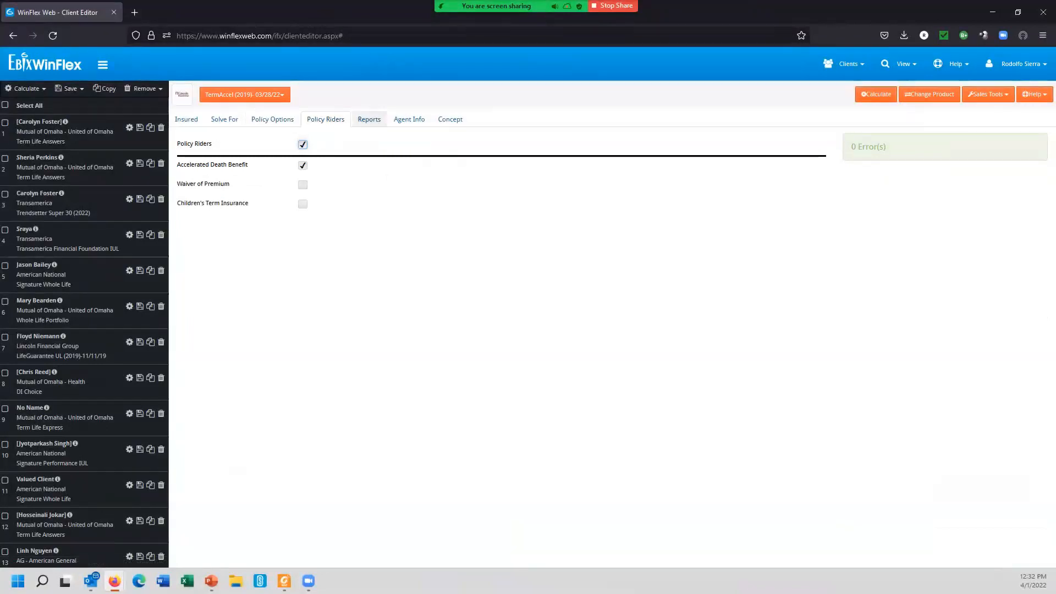
click(369, 120)
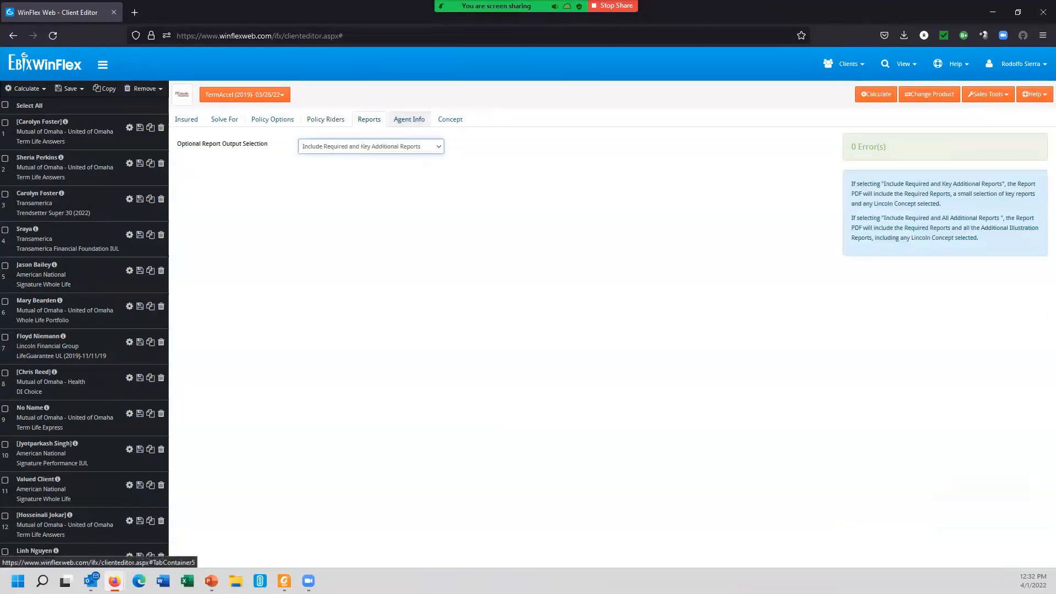
click(409, 119)
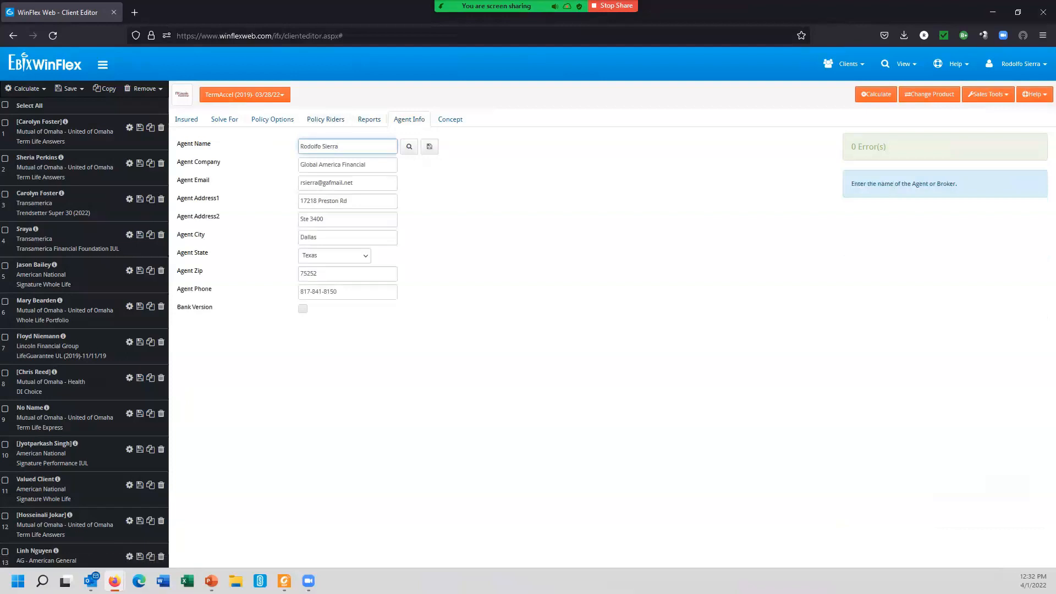
click(449, 120)
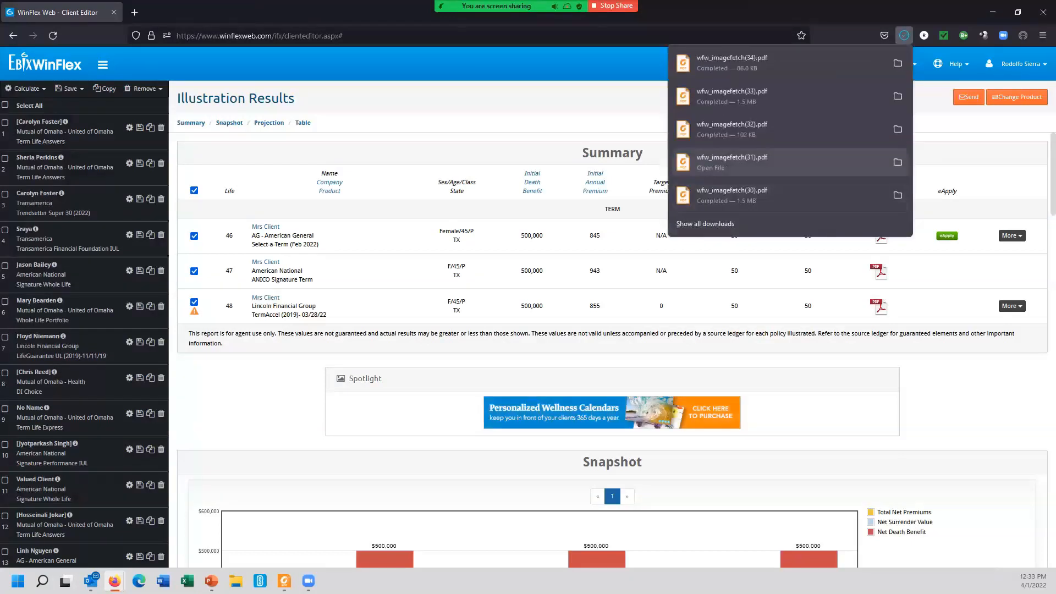
Open the downloaded Lincoln TermAccel PDF illustration, examine its guaranteed premiums and death benefits page, and return to the results
click(731, 62)
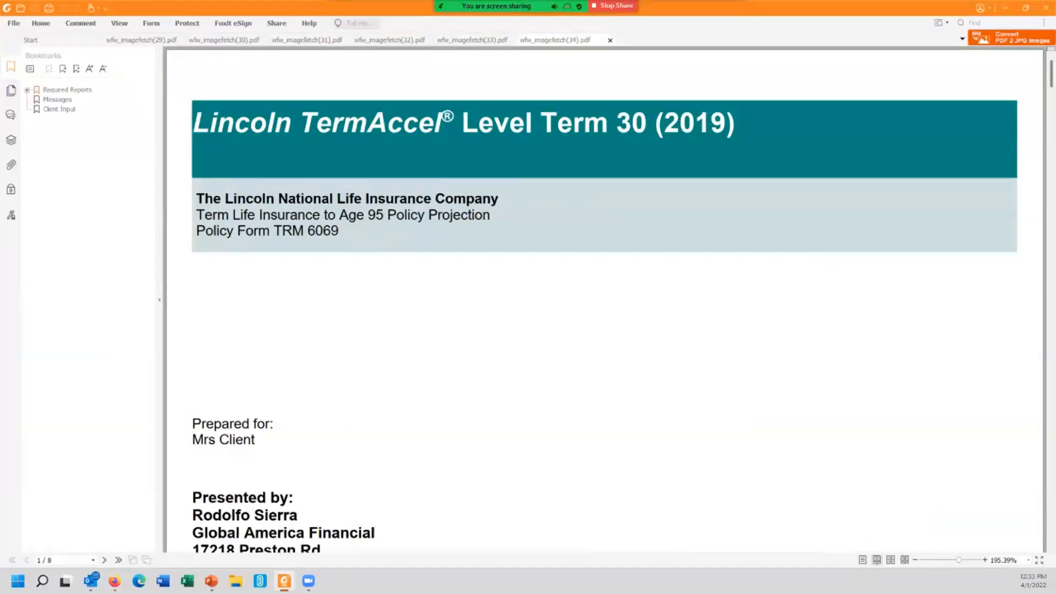
scroll(605, 297, down, 2)
scroll(605, 297, down, 20)
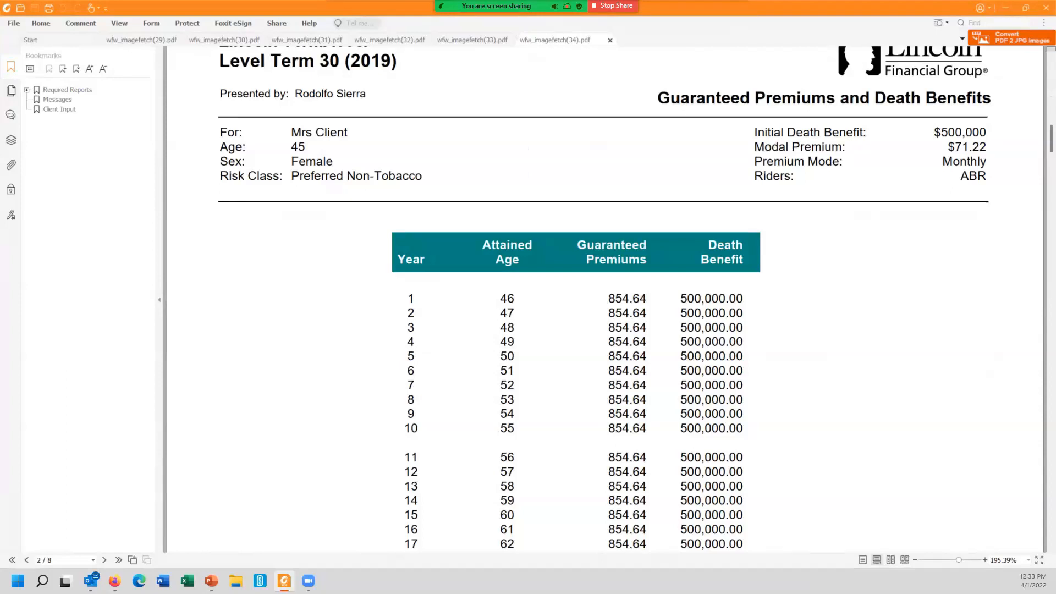
click(1005, 8)
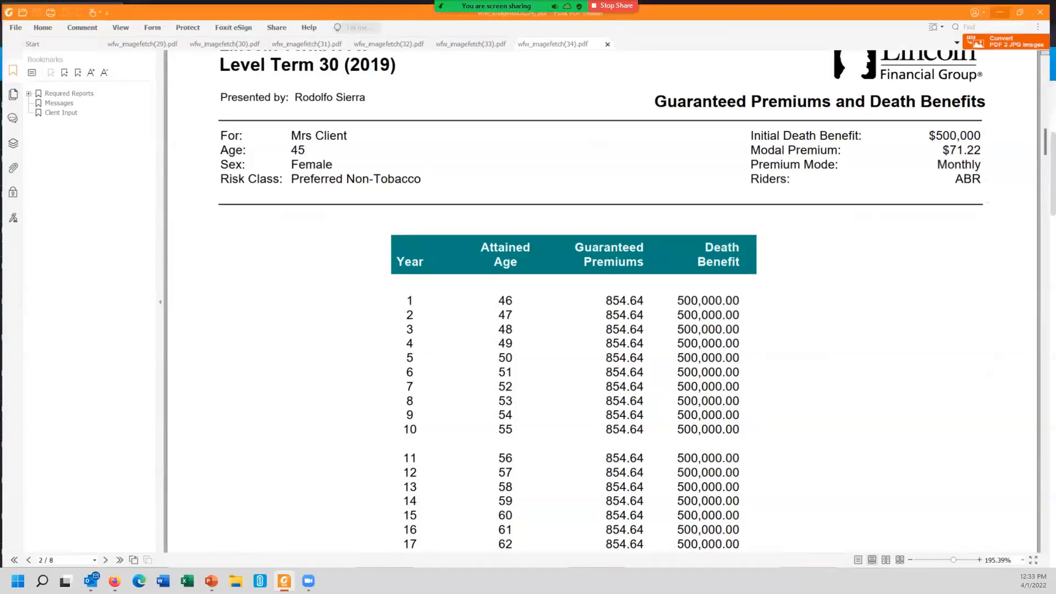